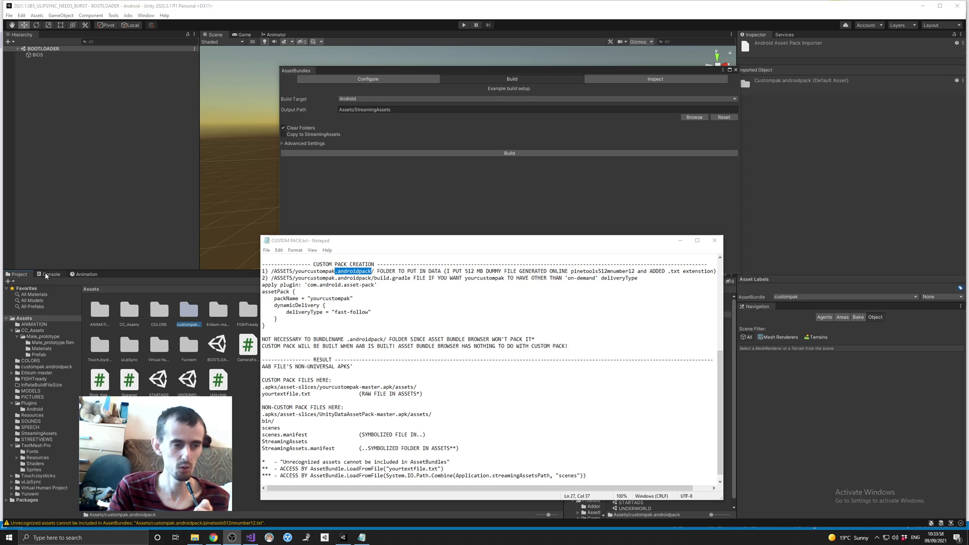
Confirm the custompak asset bundle name and open the custompak.androidpack folder to see its build and pinetools files.
click(782, 297)
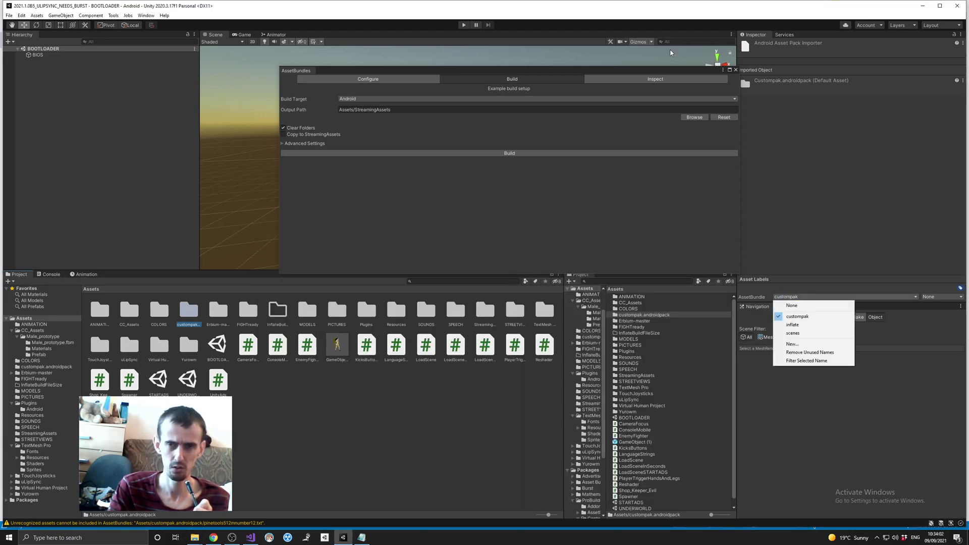
click(680, 7)
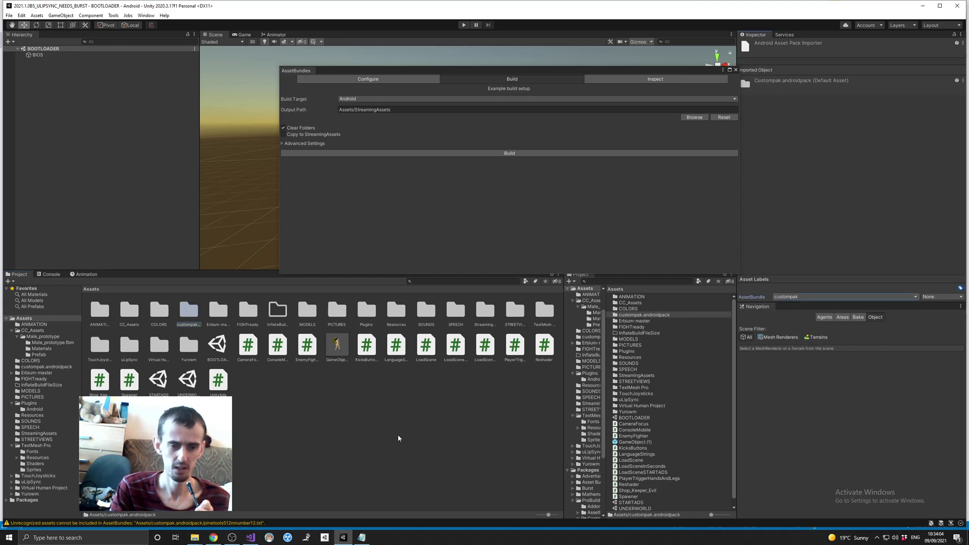
double_click(192, 320)
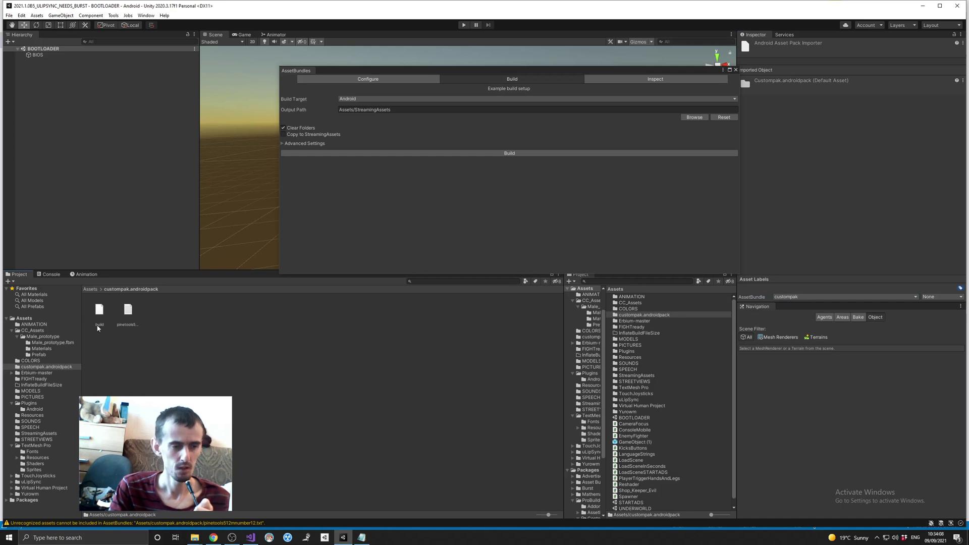
click(361, 538)
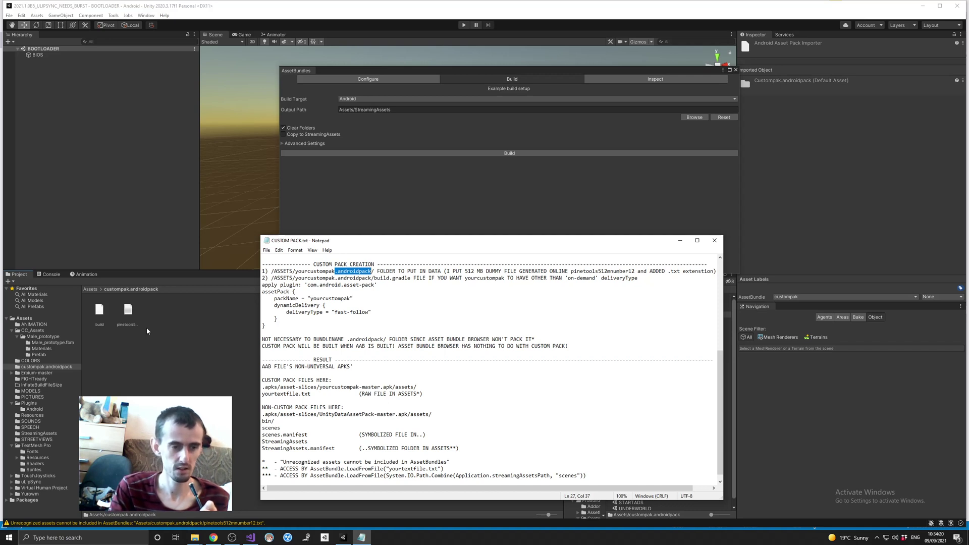
Inspect the pack's build.gradle asset and highlight the assetPack gradle snippet in the notes.
click(101, 324)
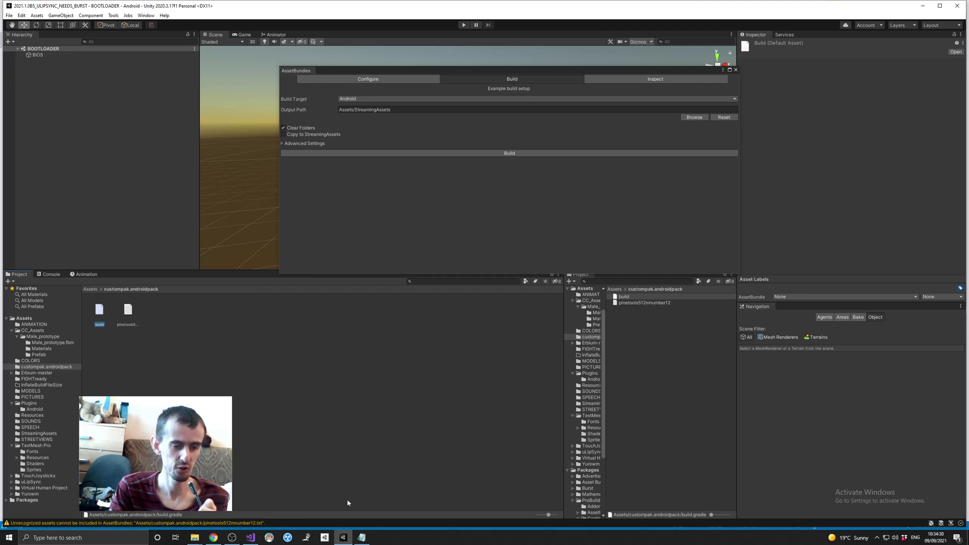
click(362, 537)
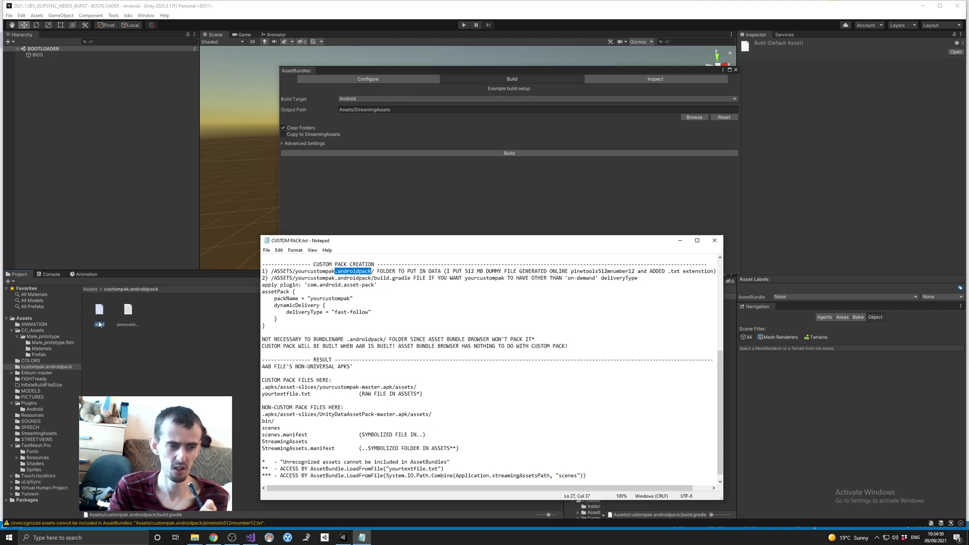
click(99, 325)
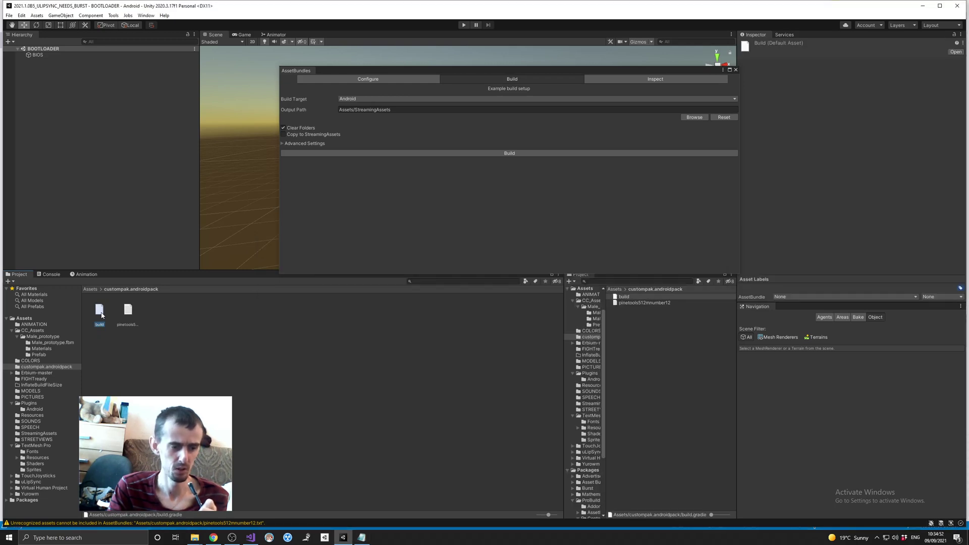
click(361, 537)
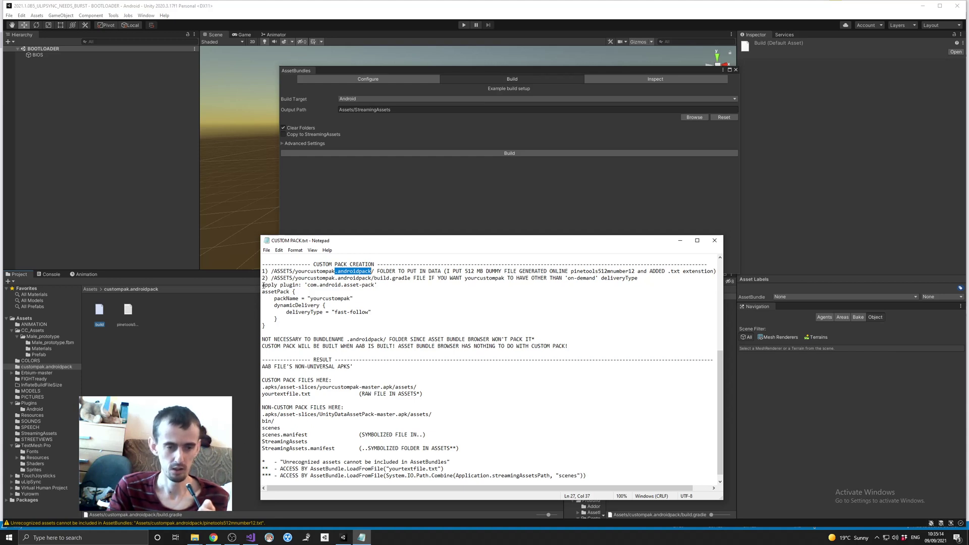
mouse_move(263, 285)
mouse_down()
mouse_move(279, 325)
mouse_move(352, 298)
mouse_up()
Deselect the gradle snippet and bring the asset-slices folder window forward.
click(293, 312)
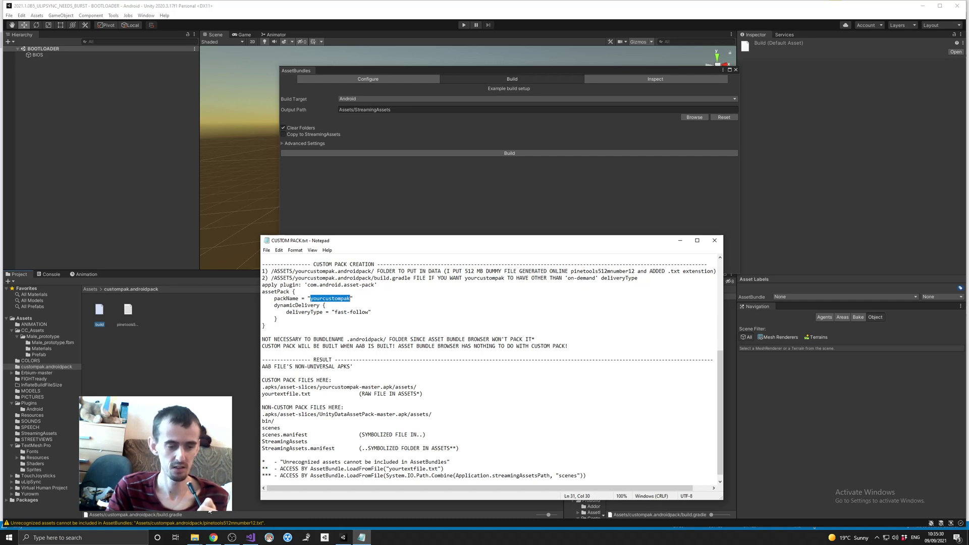
mouse_move(195, 538)
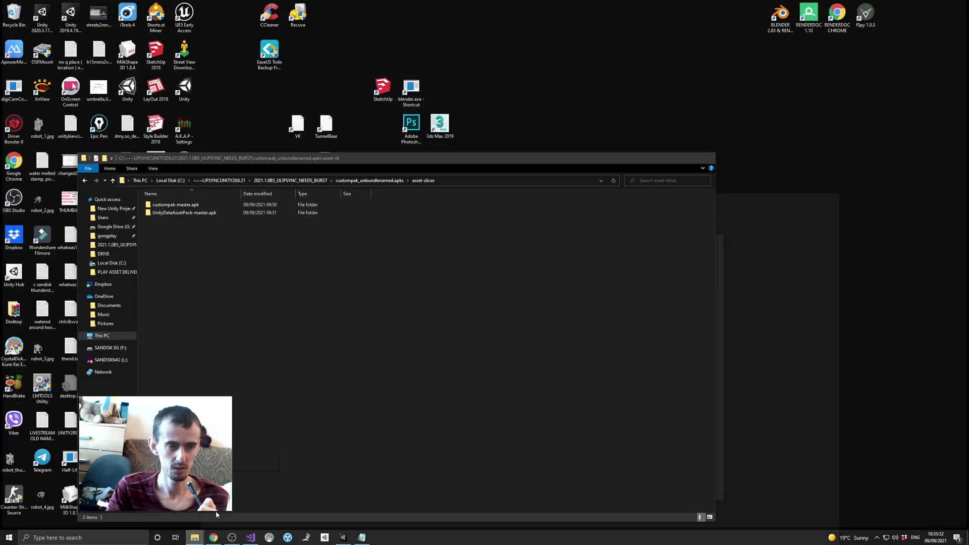
click(216, 511)
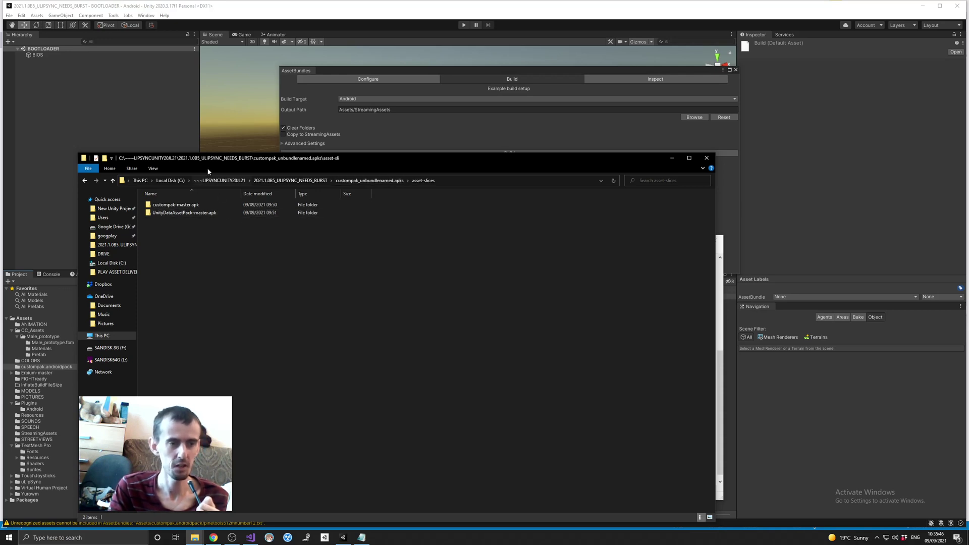
Check that the custompak-master.apk slice's assets folder holds the pinetools text file.
drag(210, 160, 279, 246)
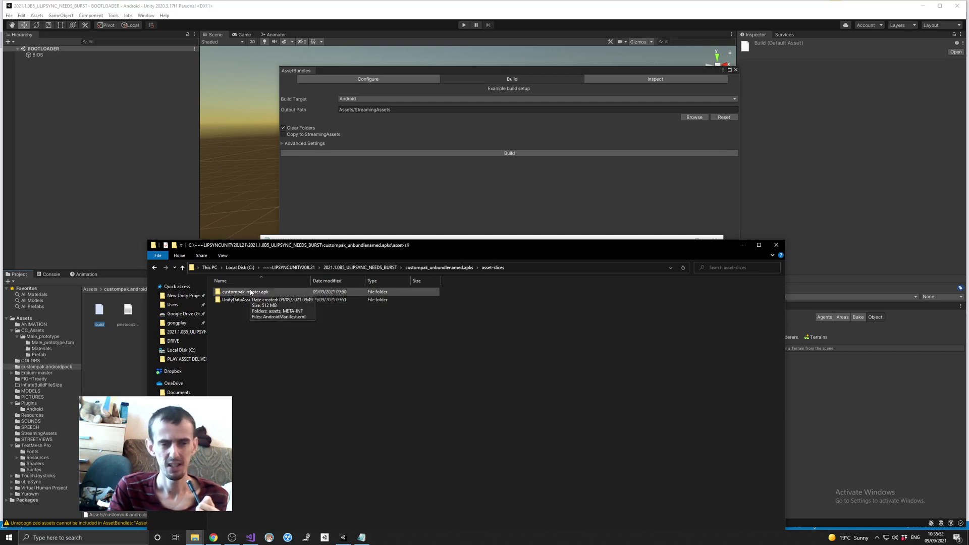
click(490, 271)
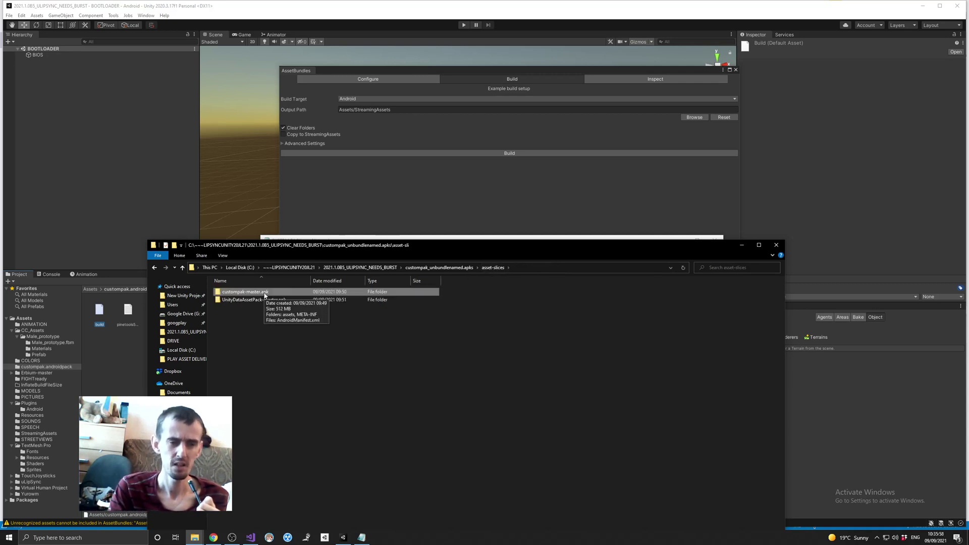
click(264, 295)
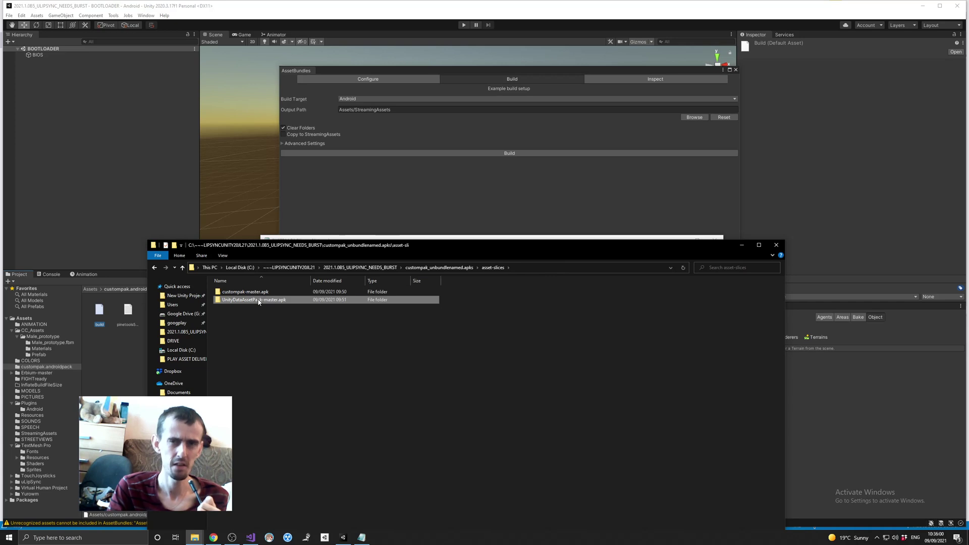
double_click(250, 292)
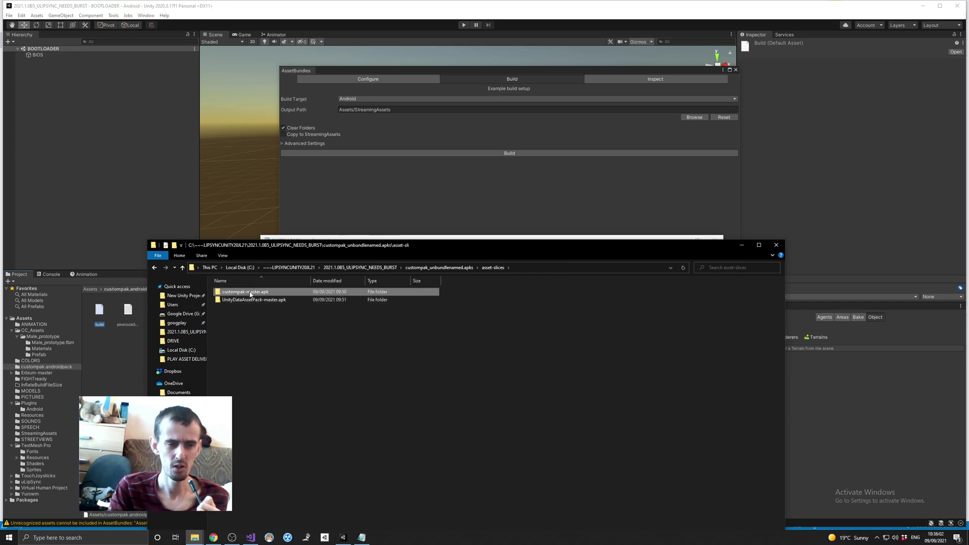
double_click(249, 291)
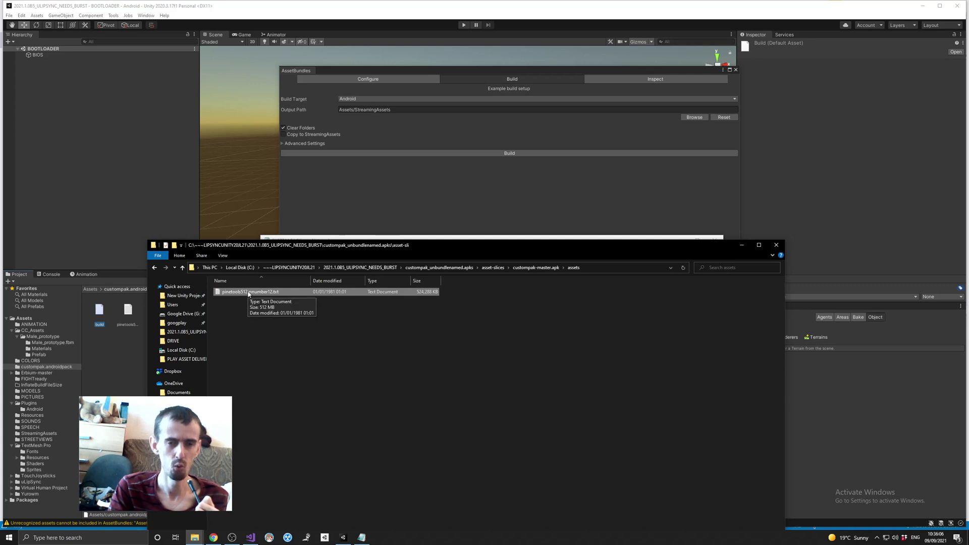
click(535, 267)
click(492, 268)
Check that the UnityDataAssetPack-master.apk slice's assets hold bin and scenes.
double_click(227, 292)
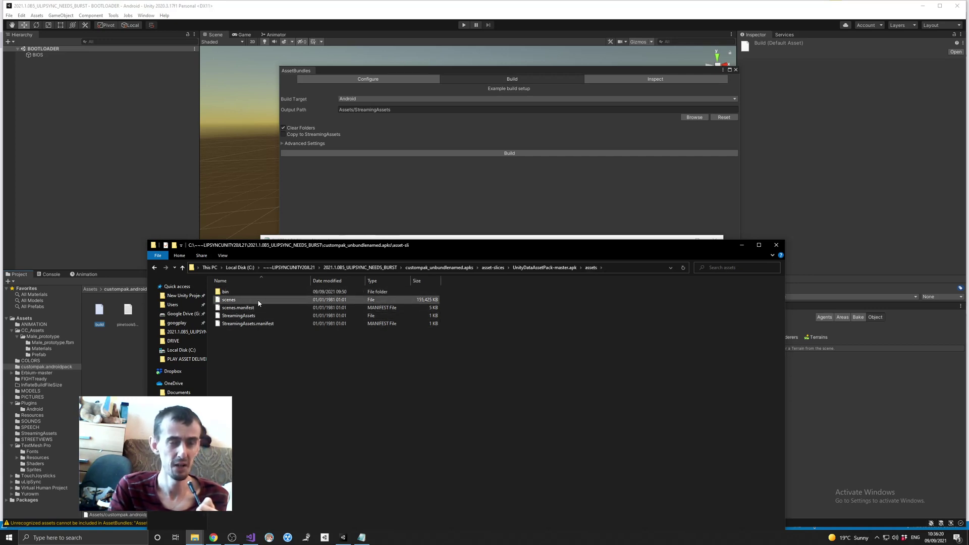
mouse_move(229, 300)
click(545, 268)
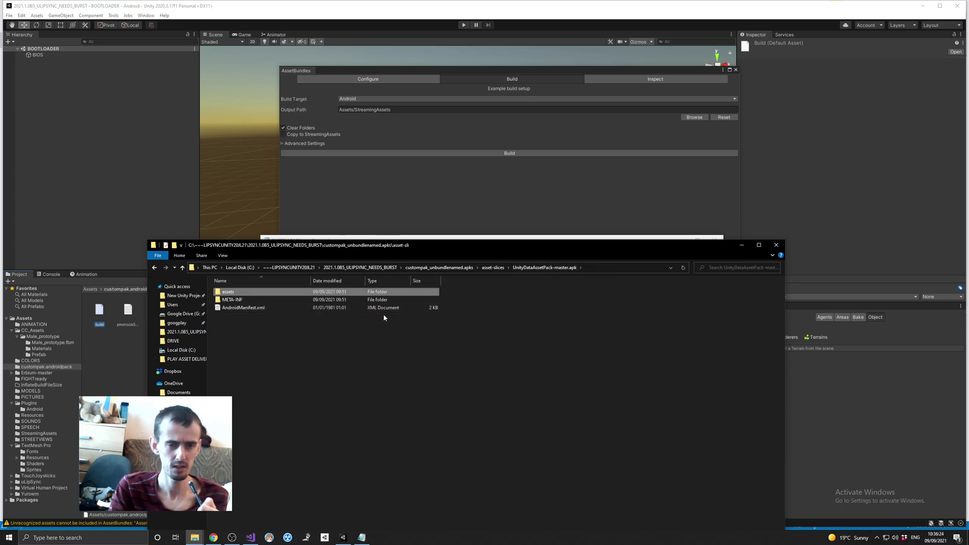
click(490, 268)
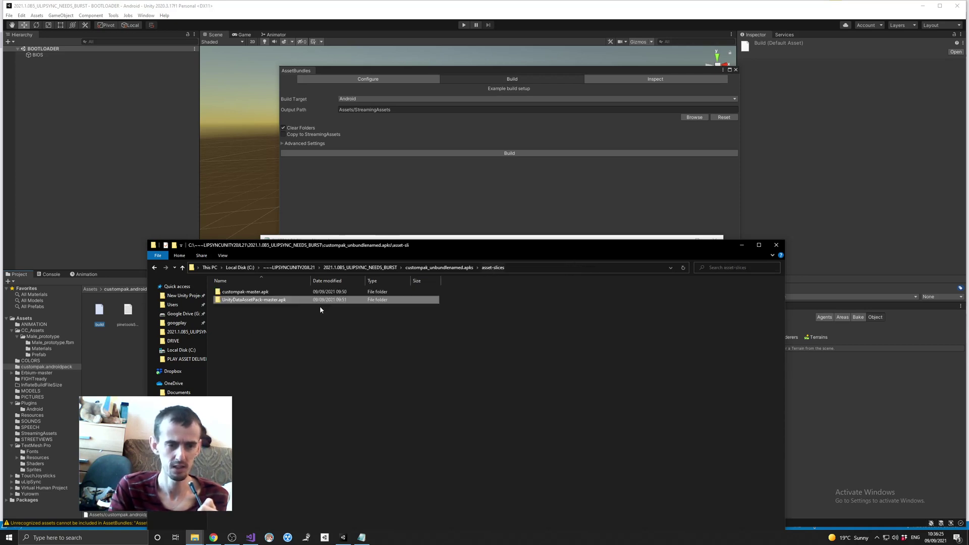
click(235, 292)
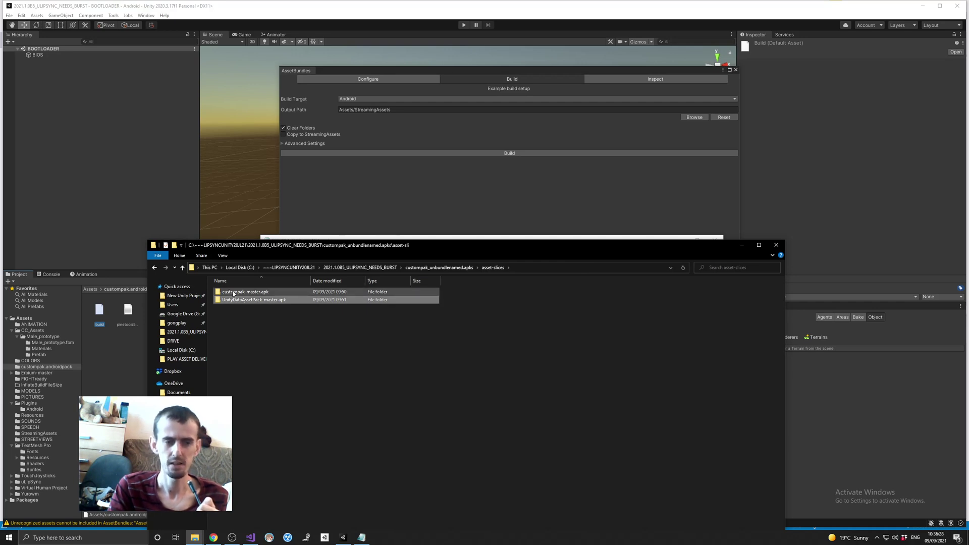
click(362, 537)
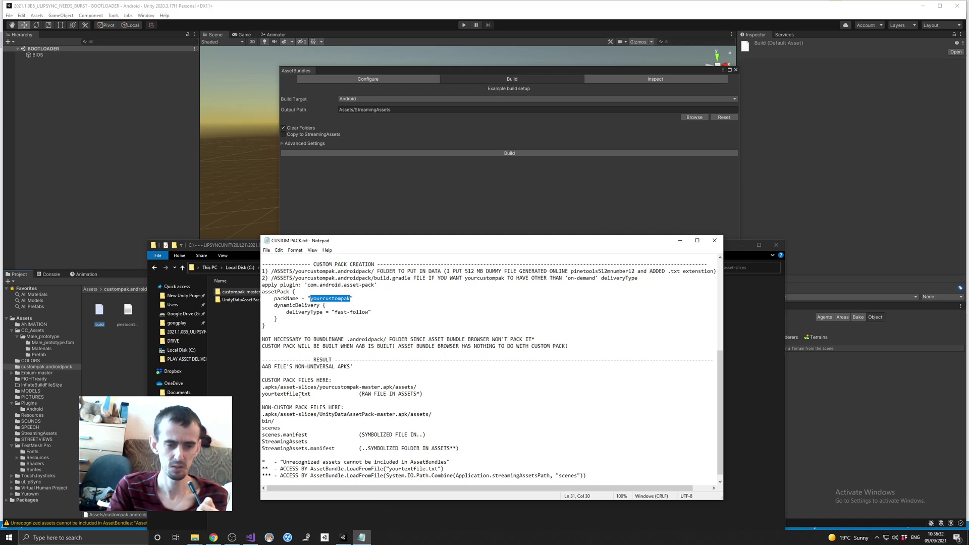
Review the fast-follow delivery type and the LoadFromFile lines for scenes and yourtextfile.txt.
drag(334, 312, 369, 311)
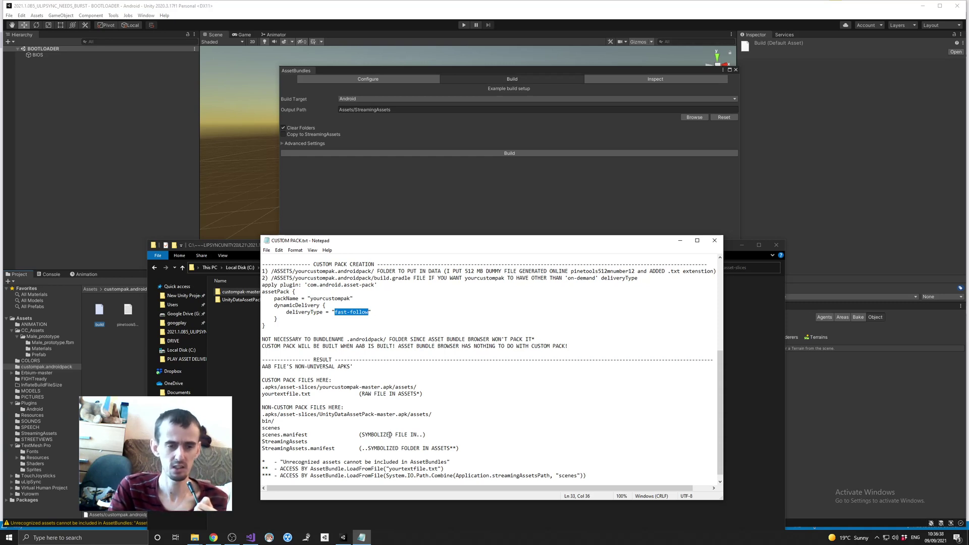
click(328, 469)
scroll(373, 462, down, 1)
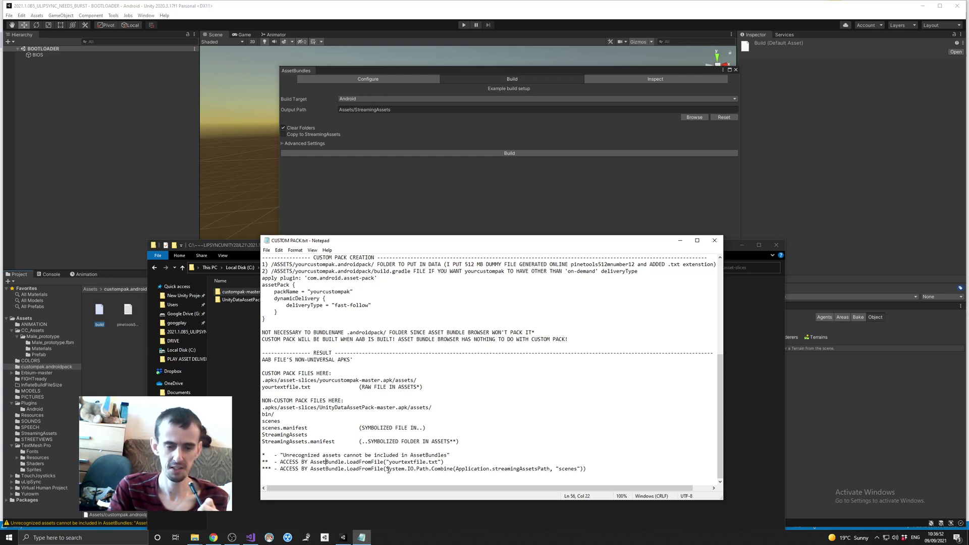
drag(347, 470, 587, 469)
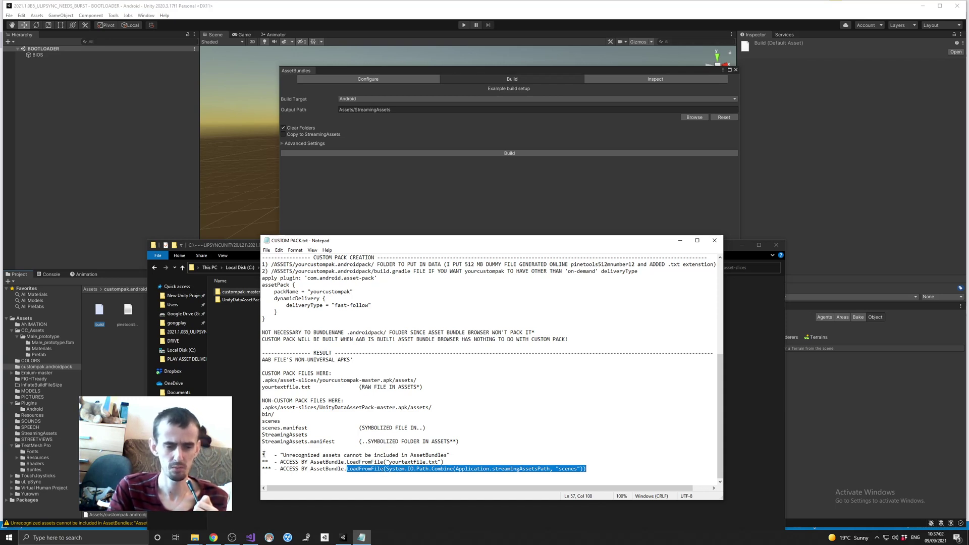
drag(263, 454, 452, 456)
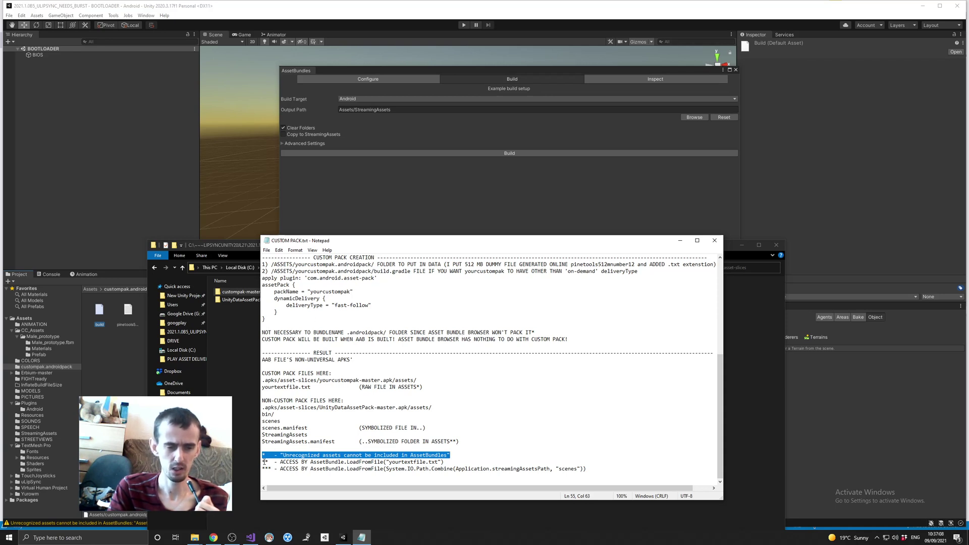
drag(263, 462, 450, 463)
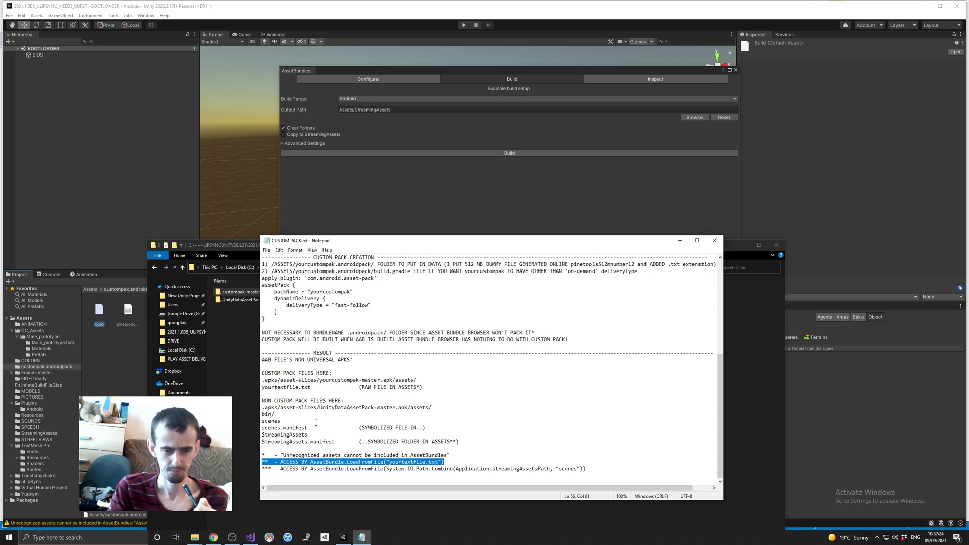
Browse into both slices' assets folders and mark streamingAssetsPath in the scenes loading line.
click(242, 292)
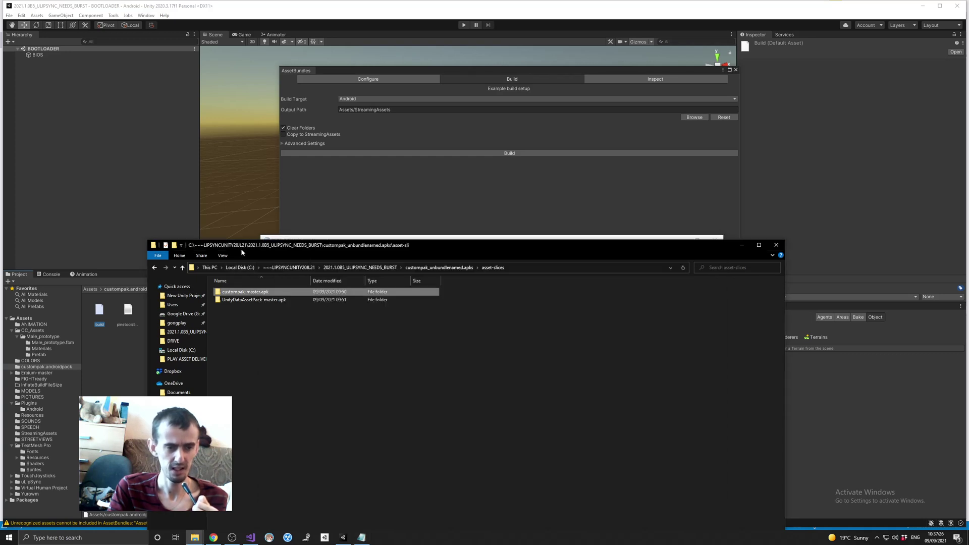
double_click(241, 292)
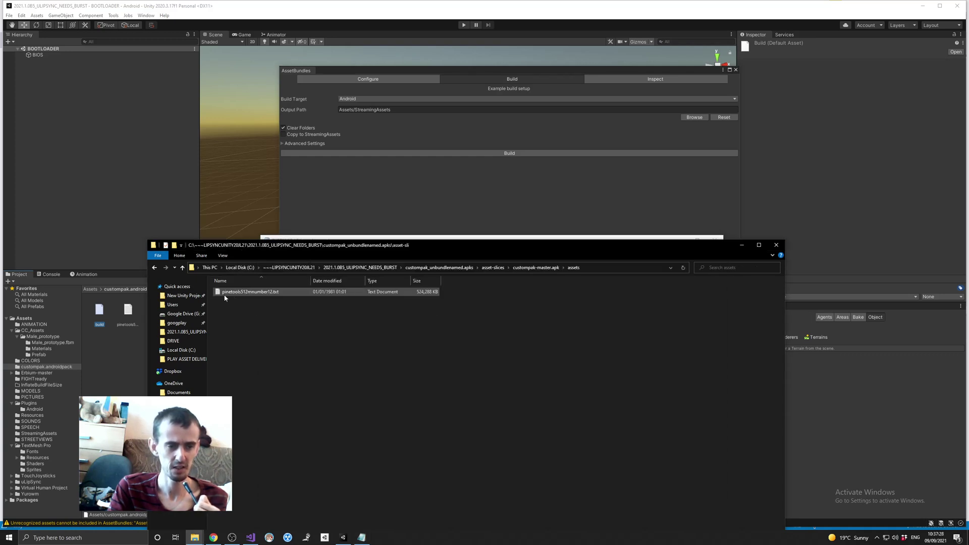
click(536, 268)
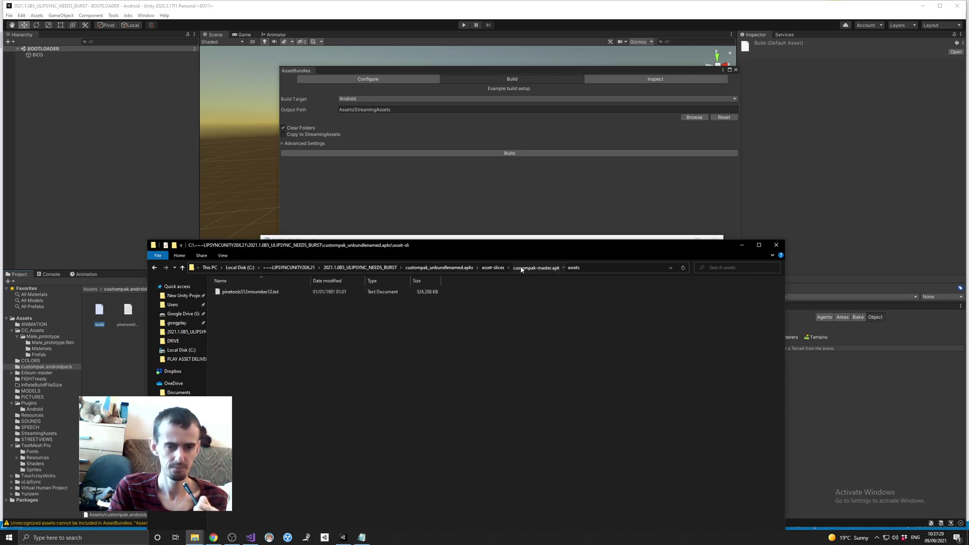
click(490, 269)
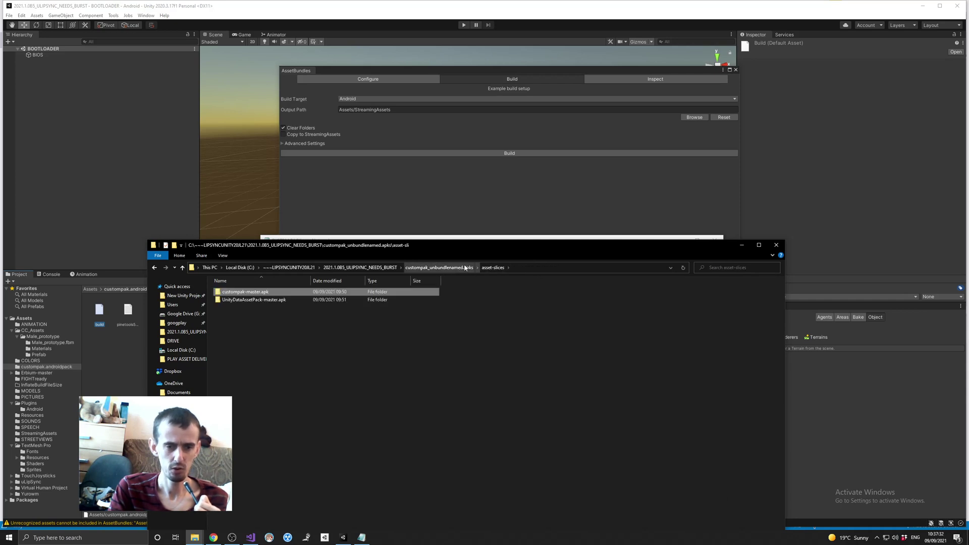
double_click(230, 299)
double_click(228, 293)
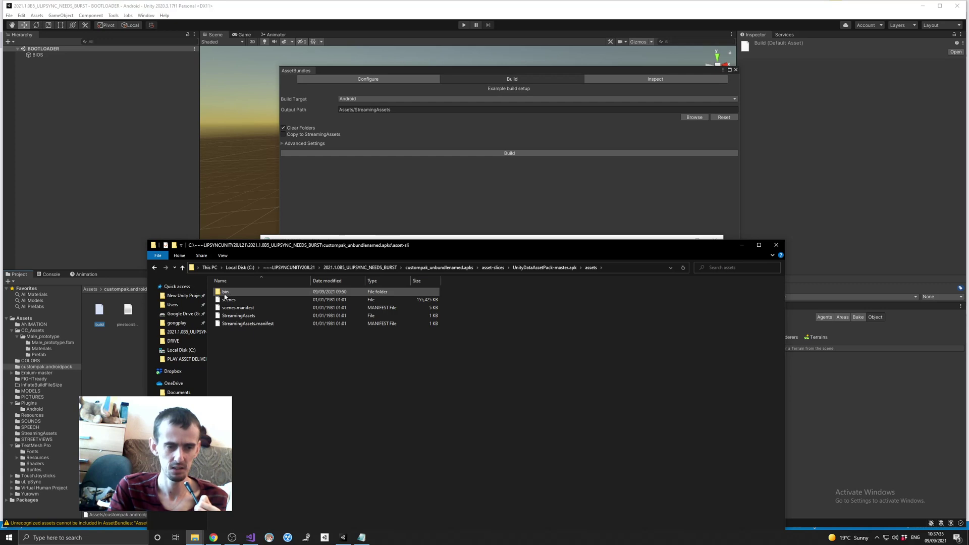
click(361, 537)
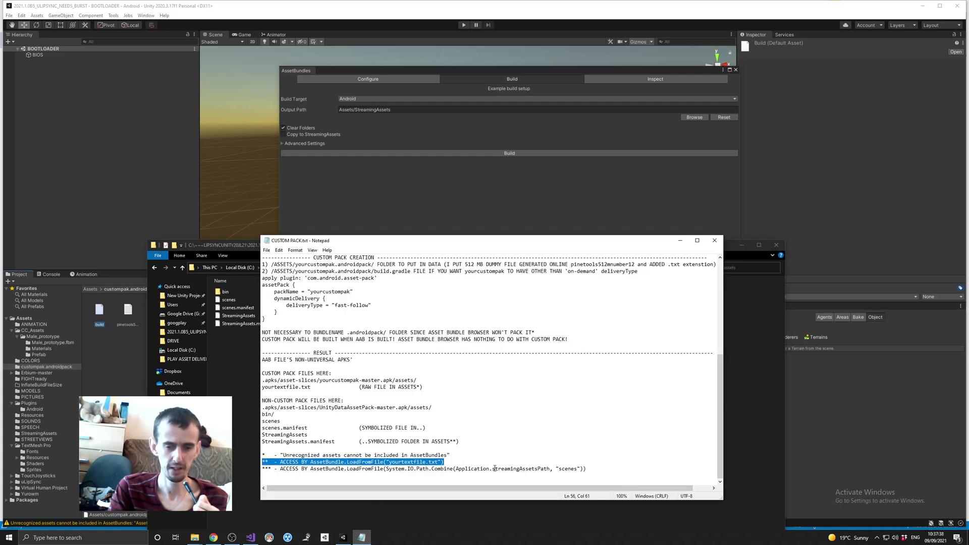
drag(494, 469, 550, 469)
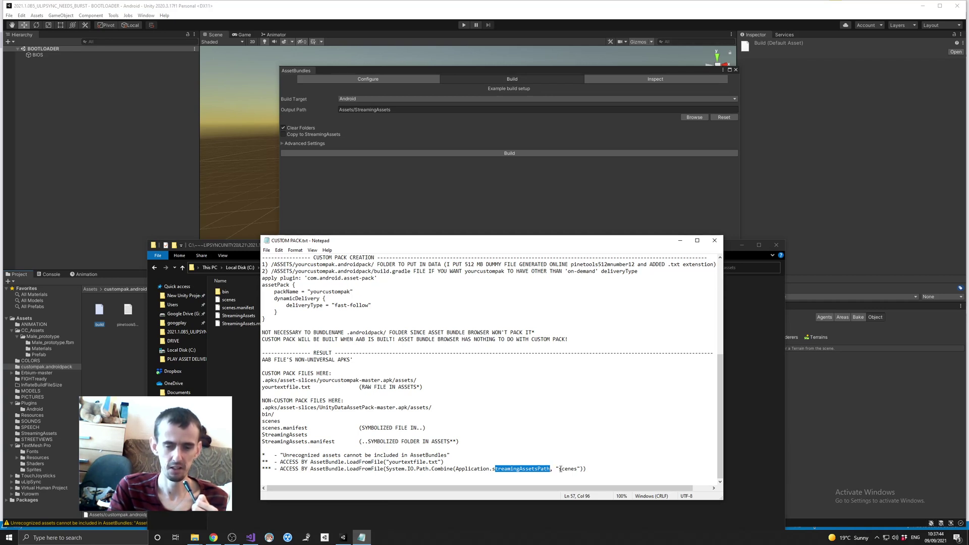
Check the scenes file size (about 151 MB), trial-edit then restore the yourtextfile.txt line, and search Notepad.
click(244, 246)
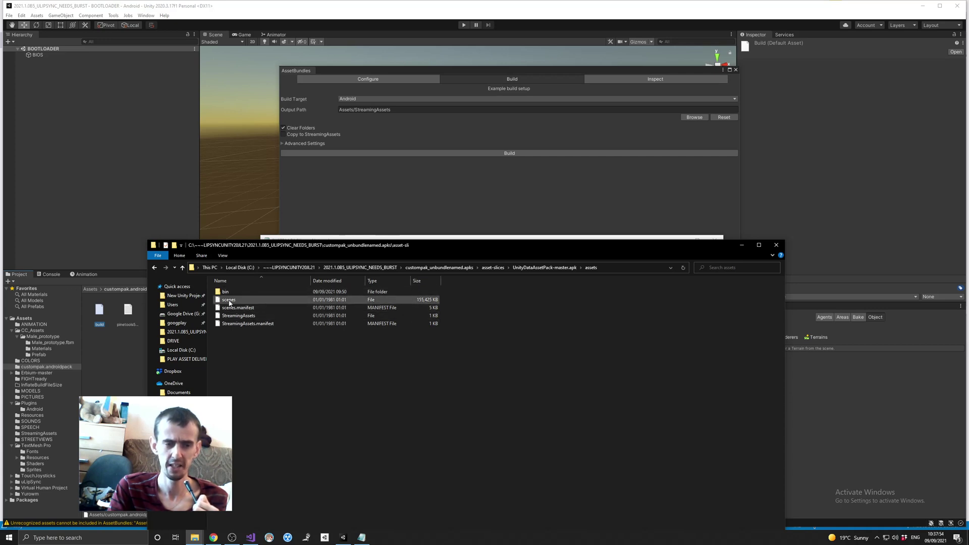
click(230, 301)
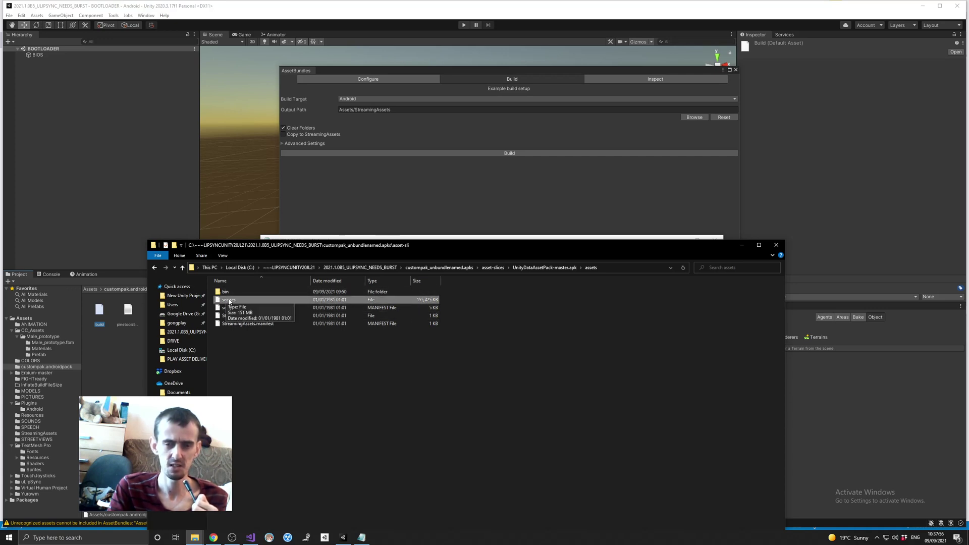
click(362, 537)
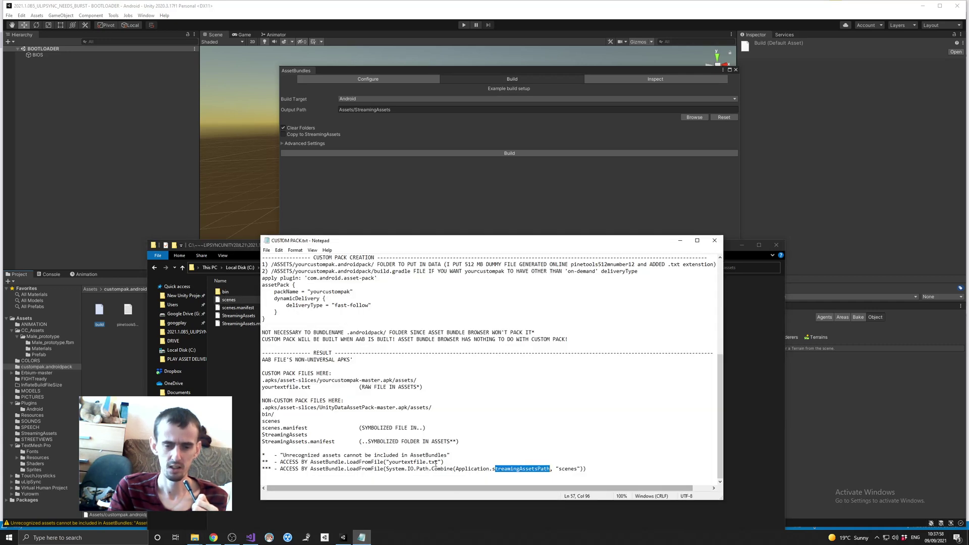
drag(389, 462, 437, 463)
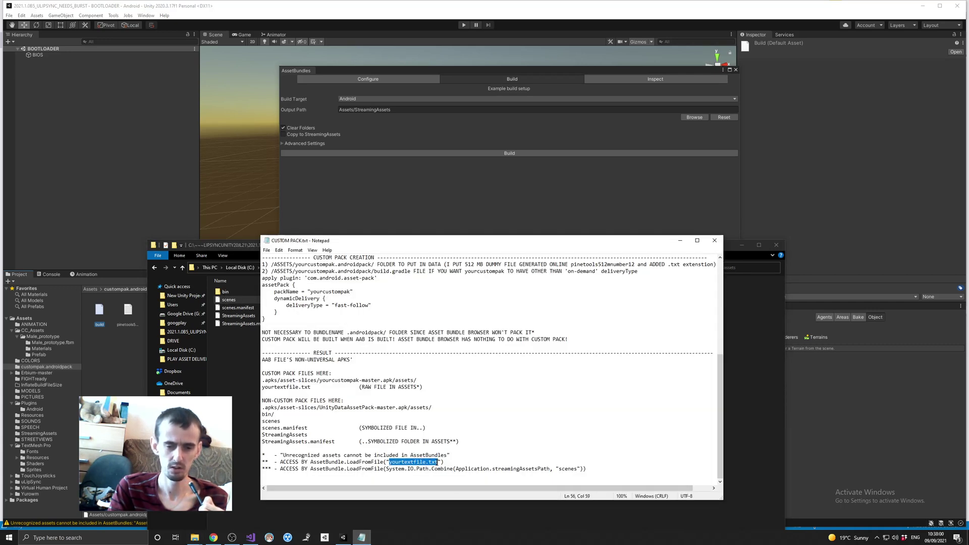
text(SCENES)
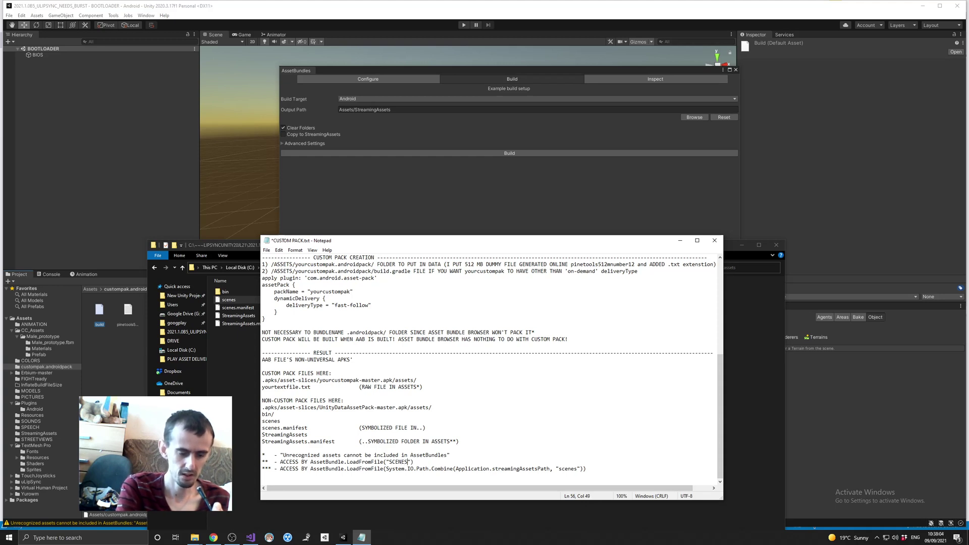
key(ctrl+z)
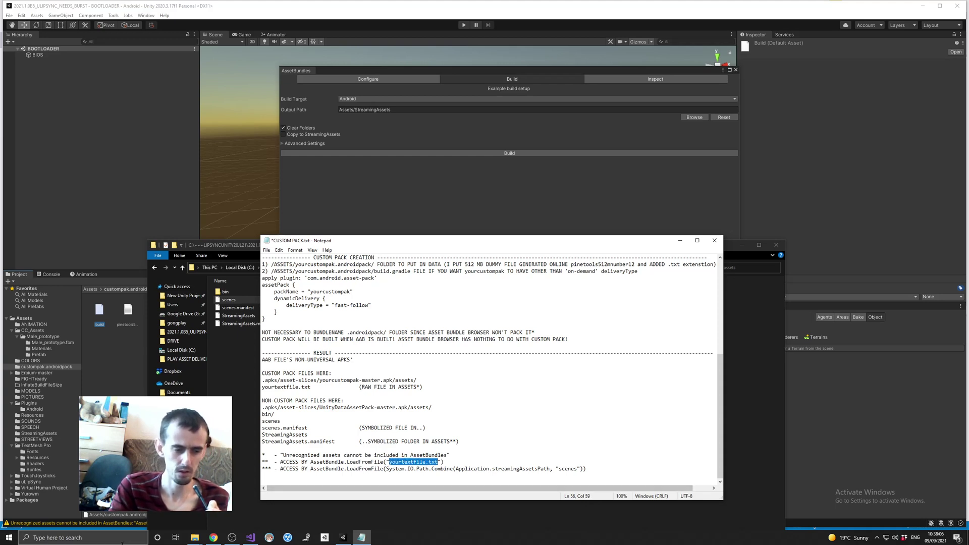
click(121, 538)
text(NOTE)
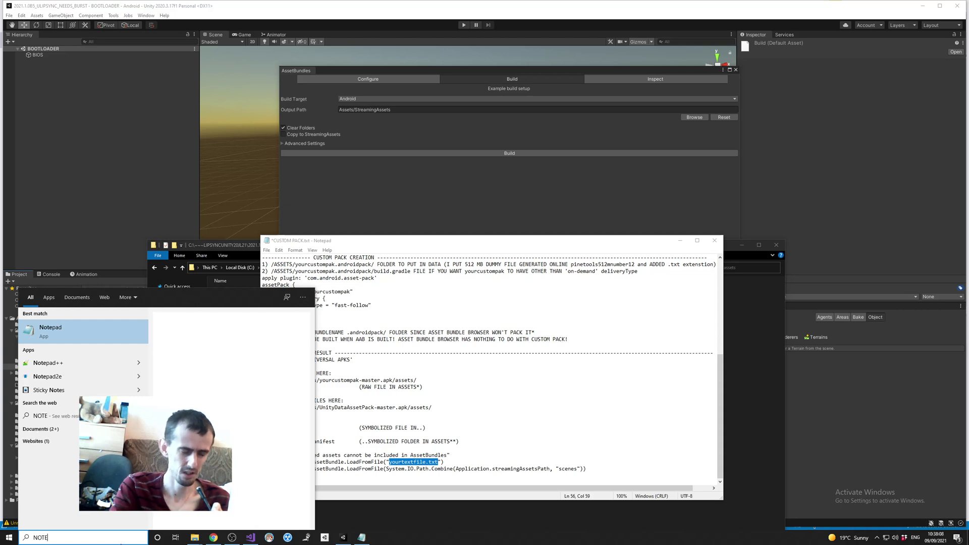
Open StreamingAssets.manifest in a new Notepad window and mark the scenes bundle name.
click(87, 334)
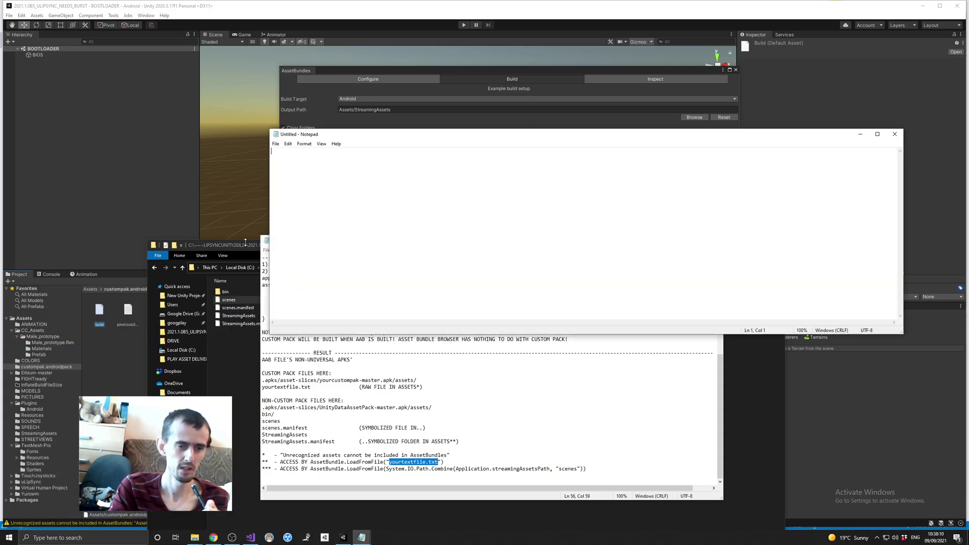
click(240, 247)
click(248, 324)
drag(260, 301, 342, 165)
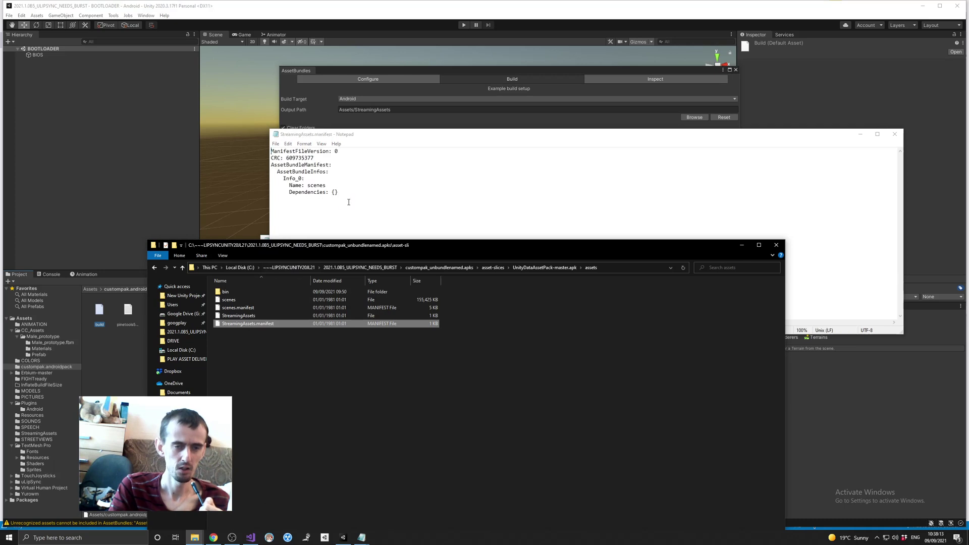
click(333, 139)
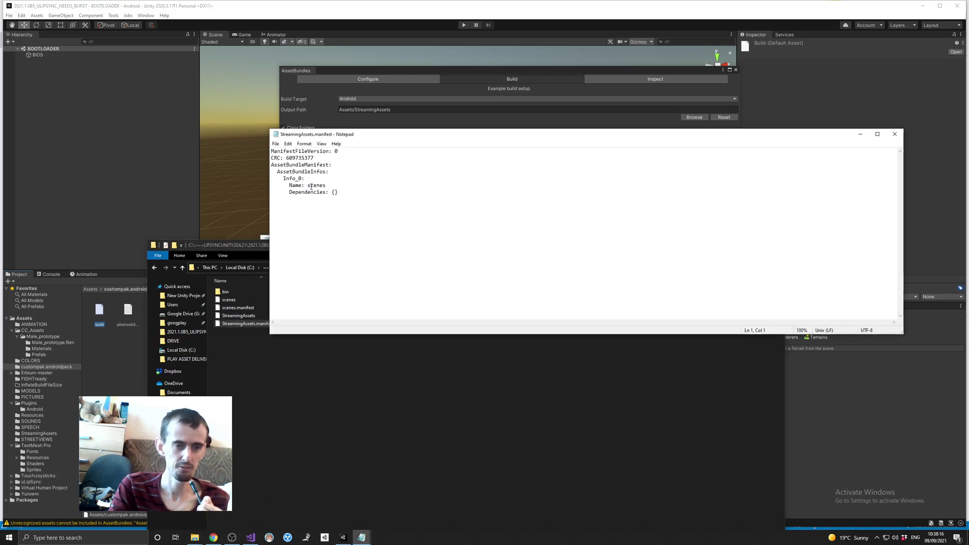
drag(309, 186, 326, 186)
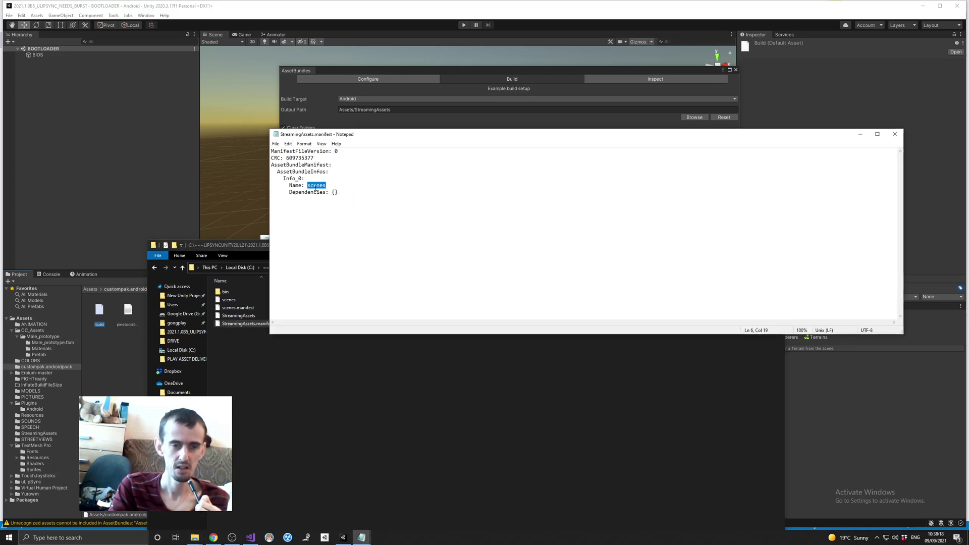
Read scenes.manifest, confirming STARTADS.unity and UNDERWORLD.unity, then close the Notepad window.
click(245, 242)
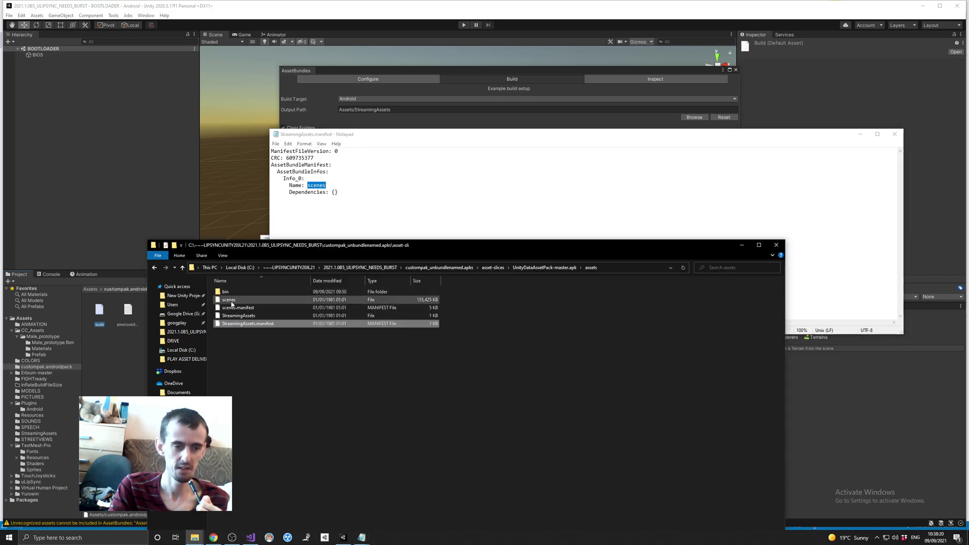
drag(237, 307, 338, 216)
click(339, 142)
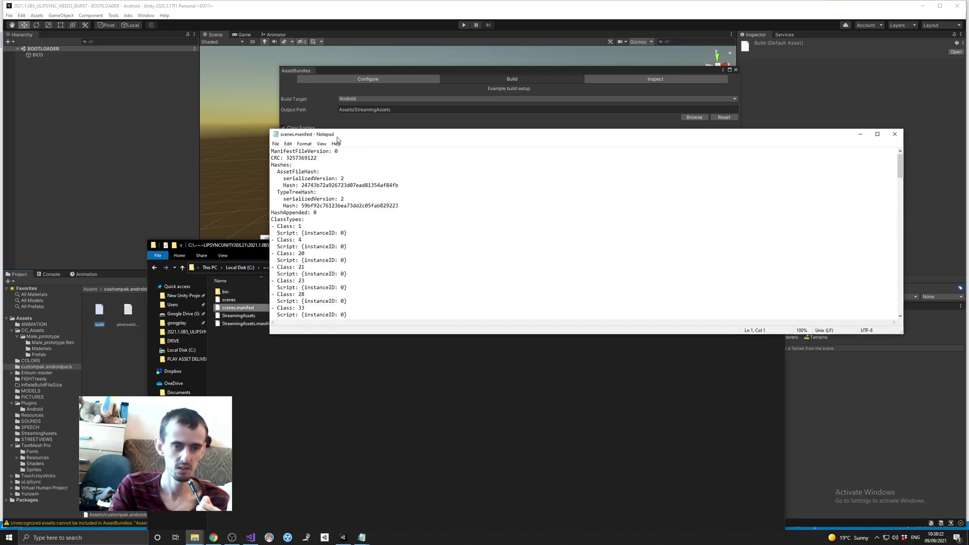
mouse_move(899, 164)
mouse_down()
mouse_move(891, 305)
mouse_move(923, 296)
mouse_up()
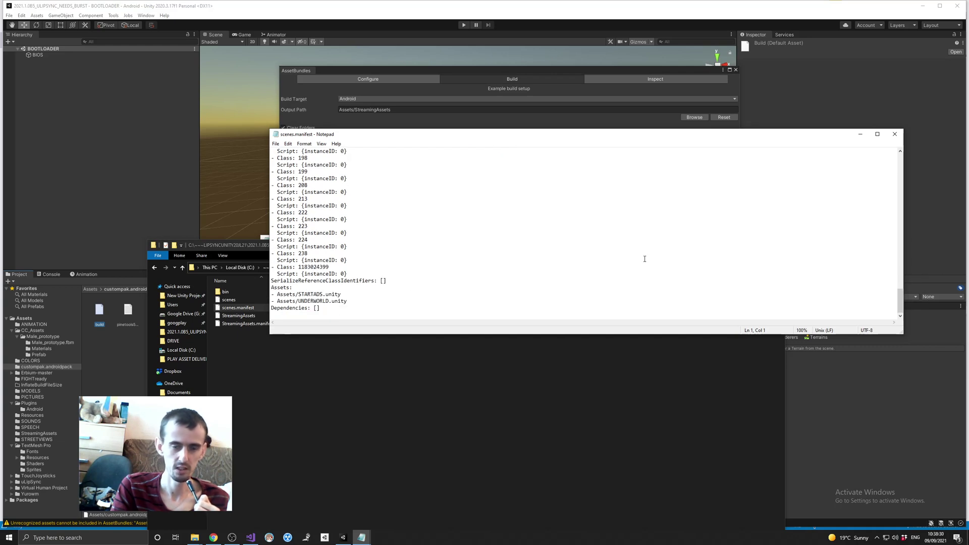
drag(900, 300, 909, 155)
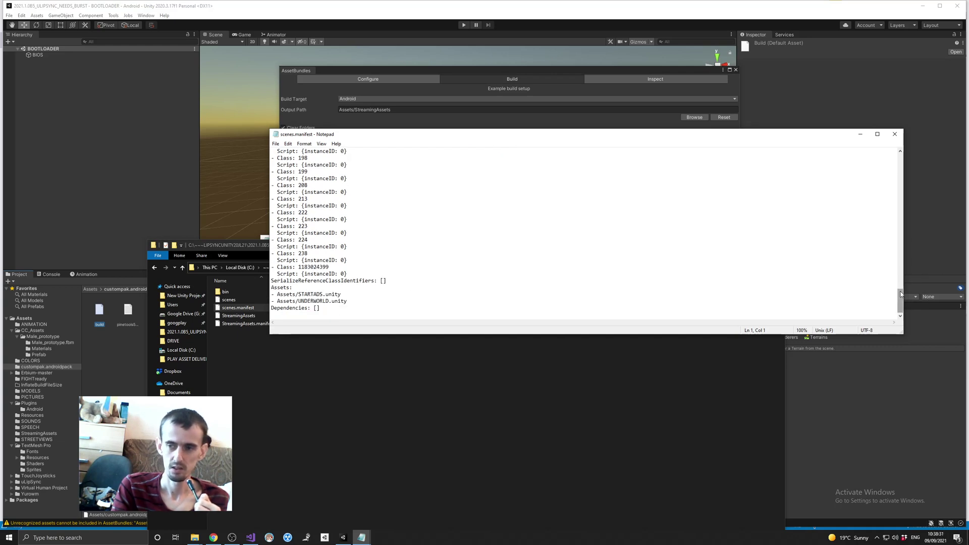
click(895, 134)
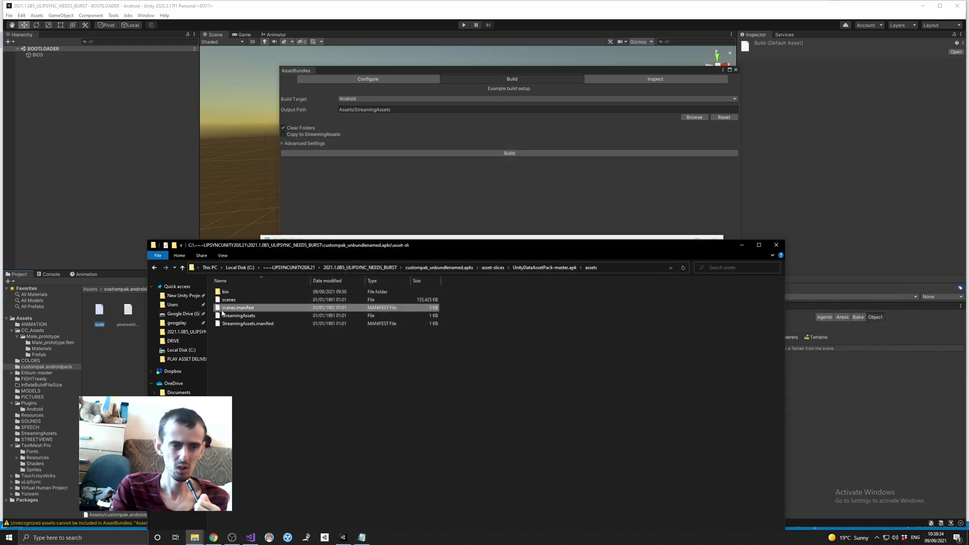
Inspect the scenes, scenes.manifest, StreamingAssets and StreamingAssets.manifest files, then go up to UnityDataAssetPack-master.apk.
click(228, 301)
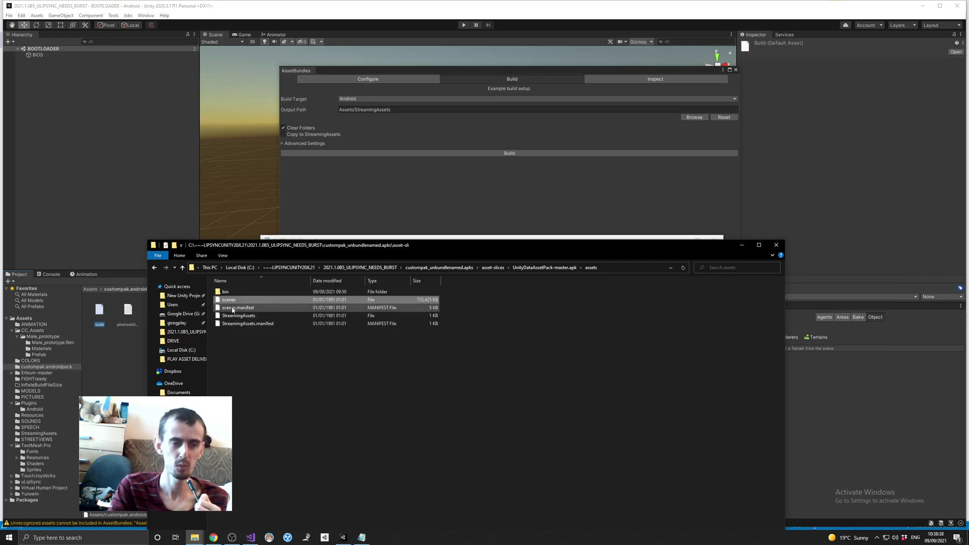
click(233, 308)
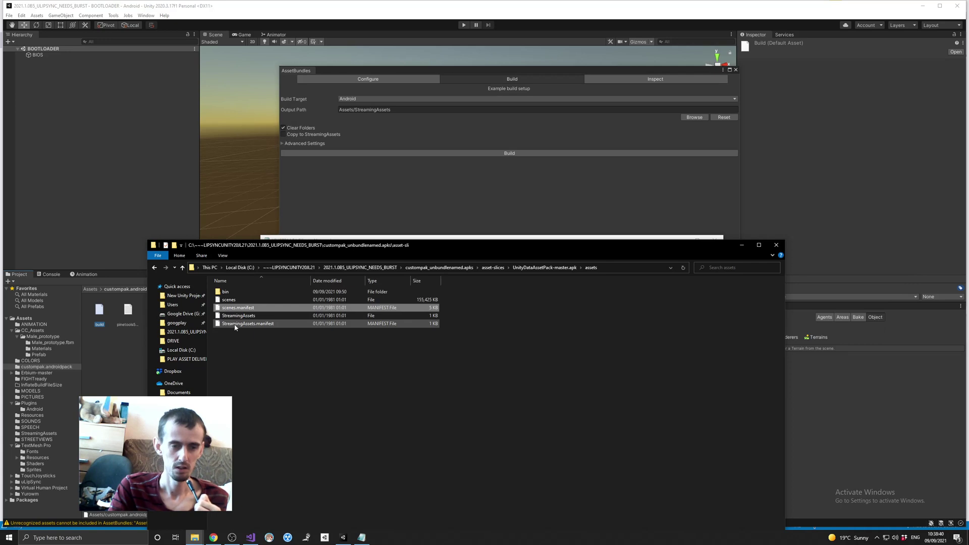
click(233, 317)
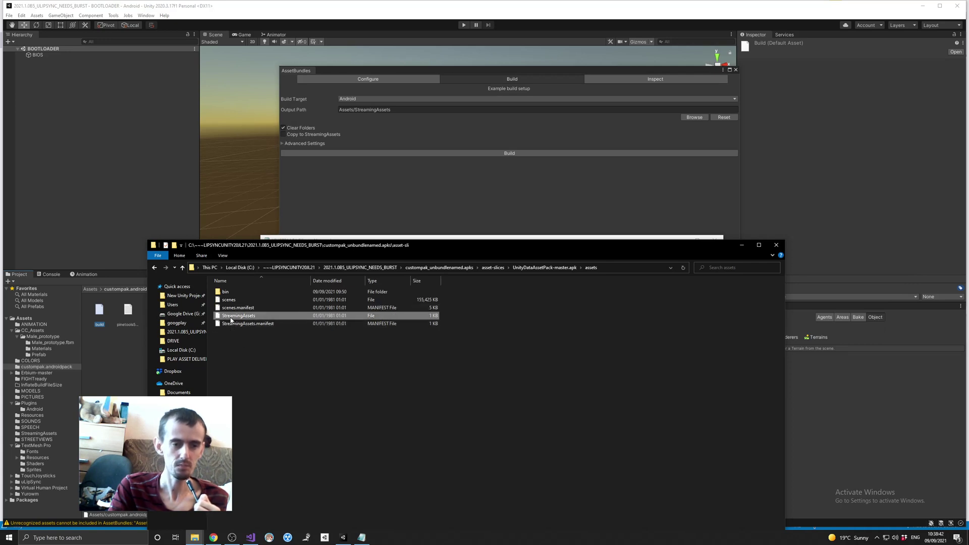
click(229, 325)
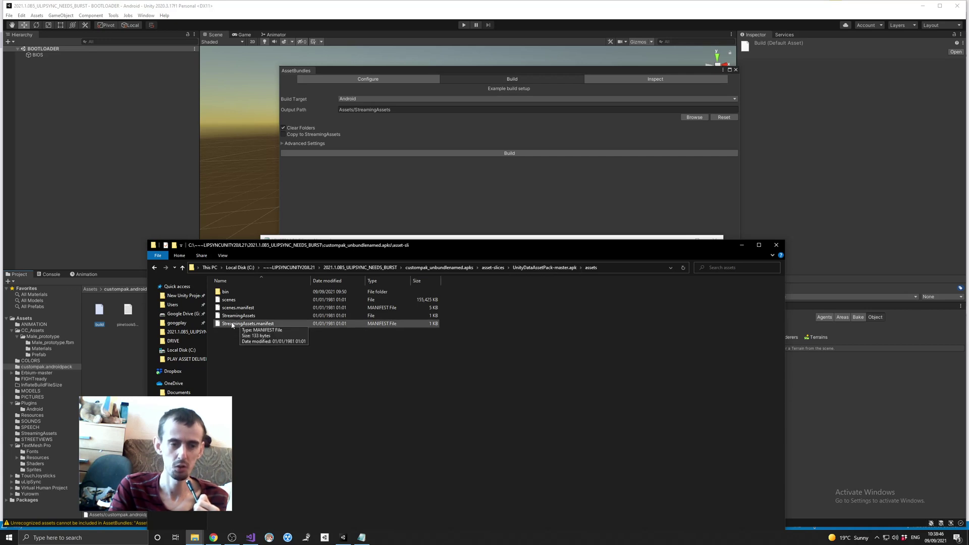
click(554, 268)
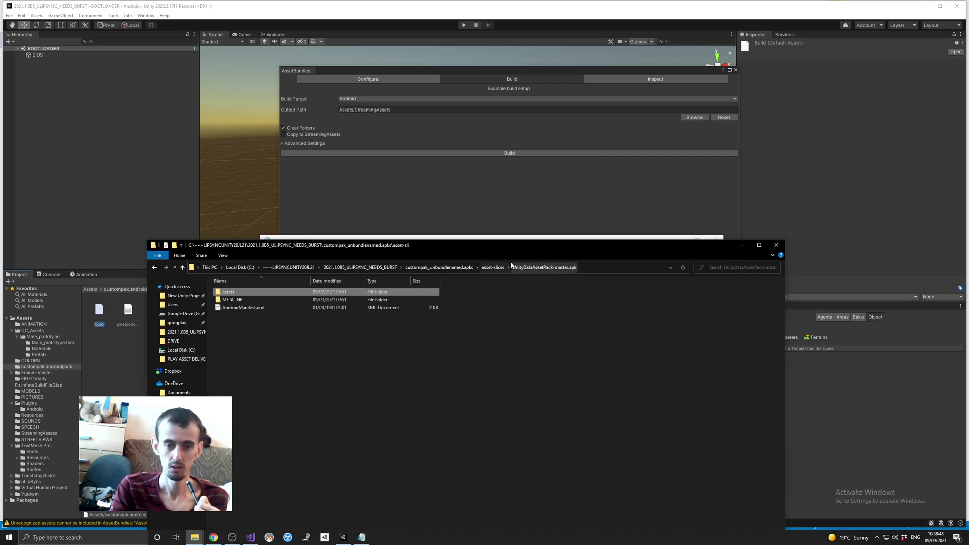
click(362, 537)
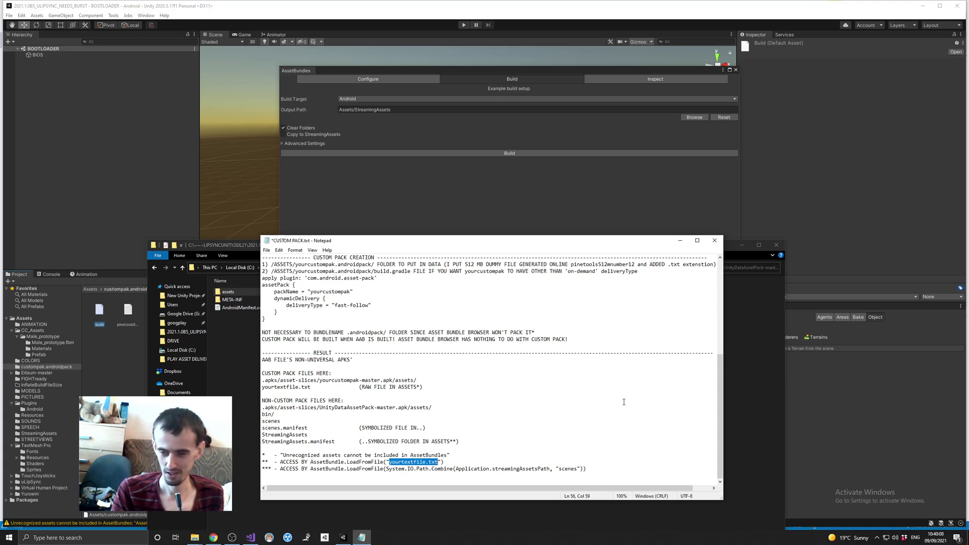
Look over CUSTOM PACK.txt once more, then close it and discard the unsaved changes.
scroll(640, 384, up, 5)
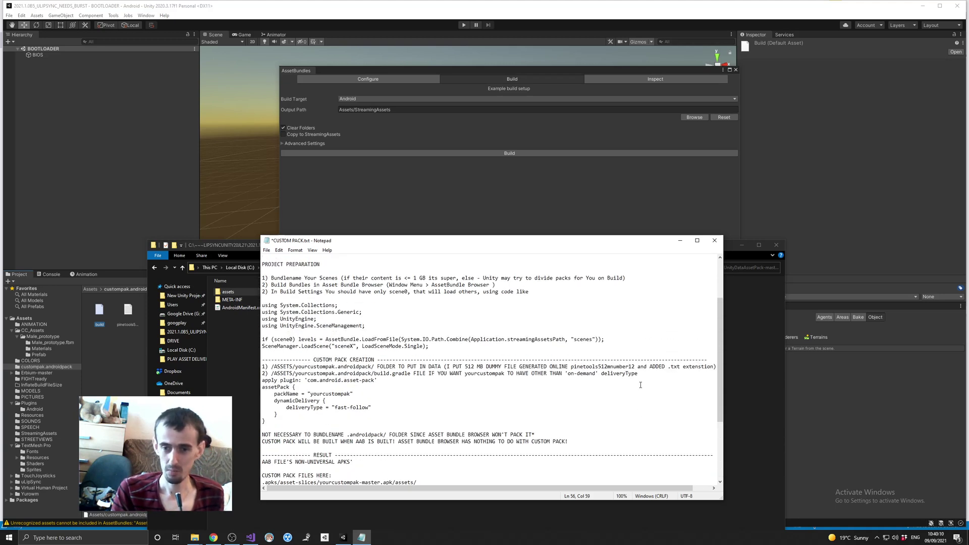
scroll(640, 385, up, 4)
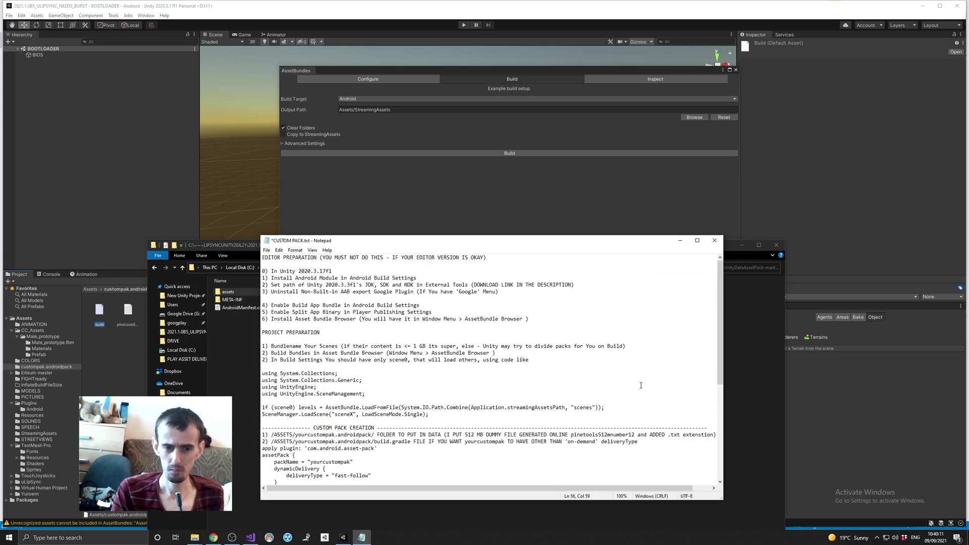
click(697, 240)
click(942, 4)
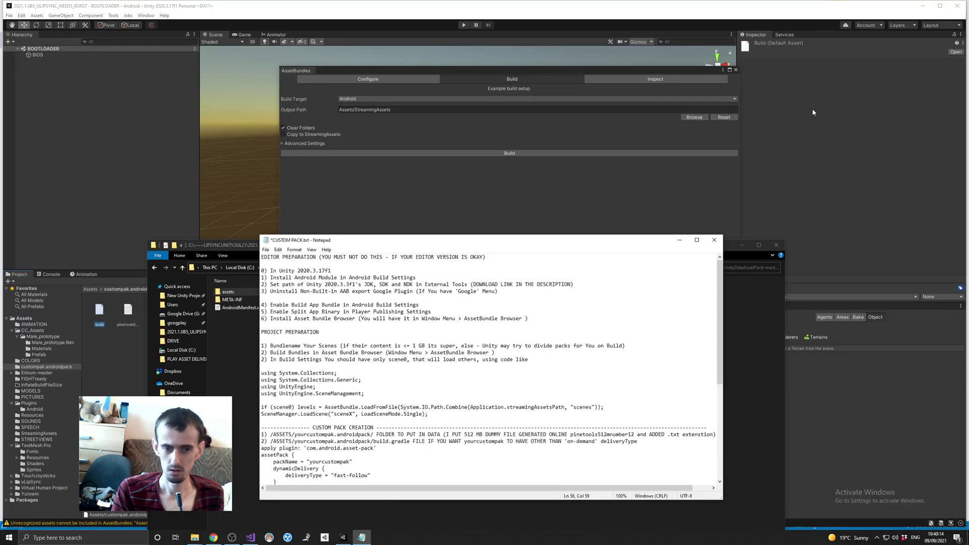
scroll(627, 374, down, 5)
scroll(628, 374, down, 3)
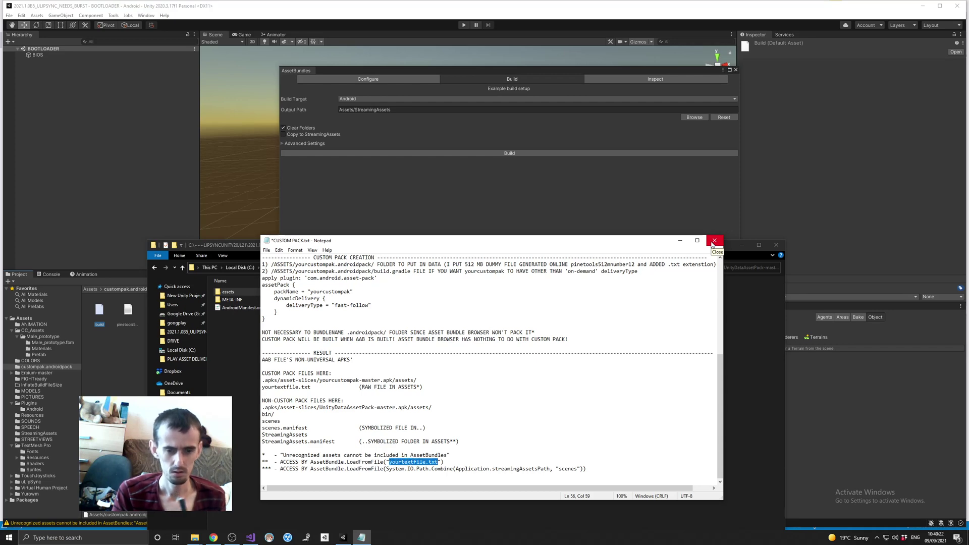
click(713, 241)
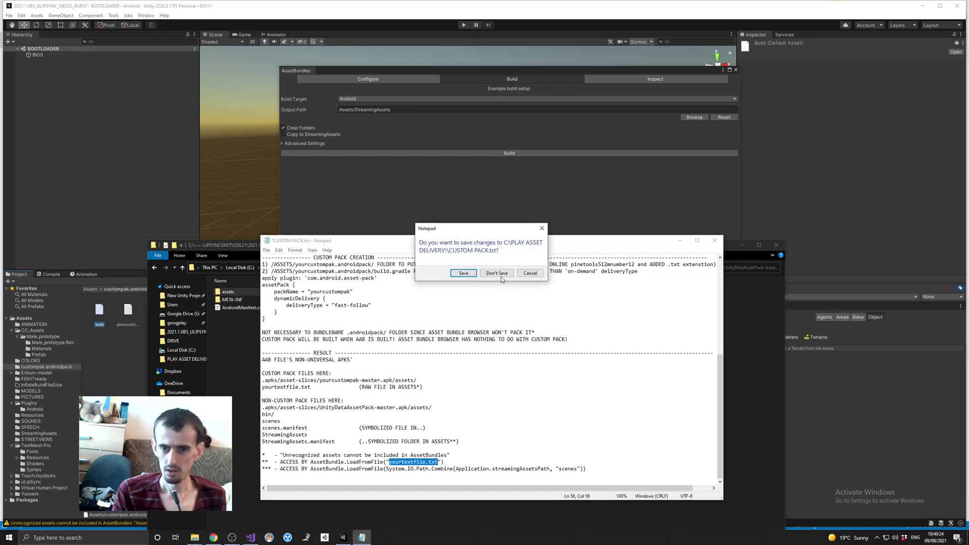
click(497, 273)
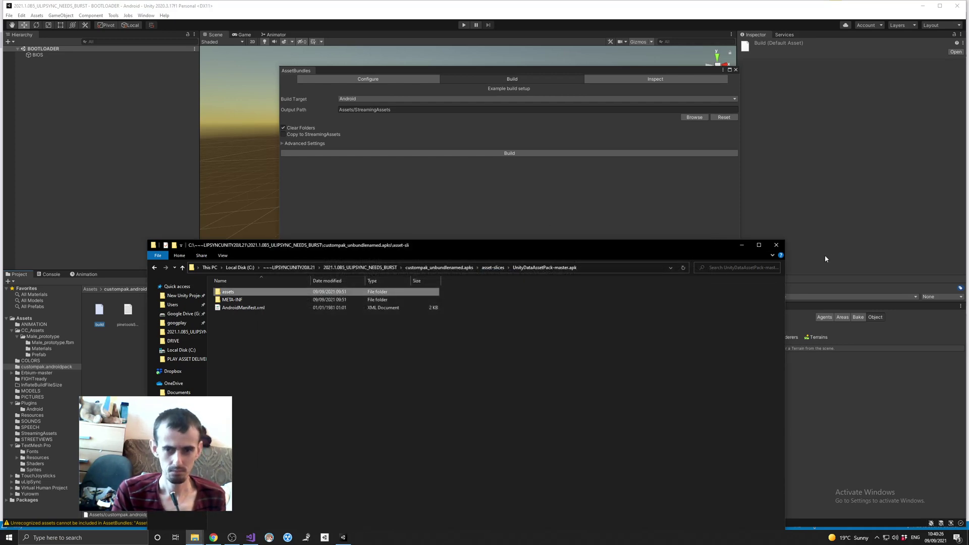
Close Explorer and the AssetBundles window, then open Player Settings from Build Settings.
click(776, 245)
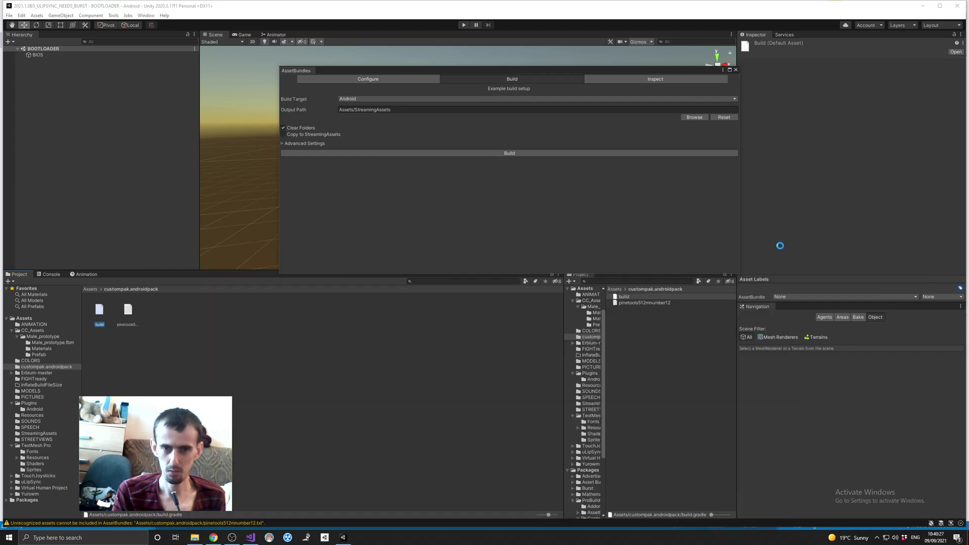
click(735, 69)
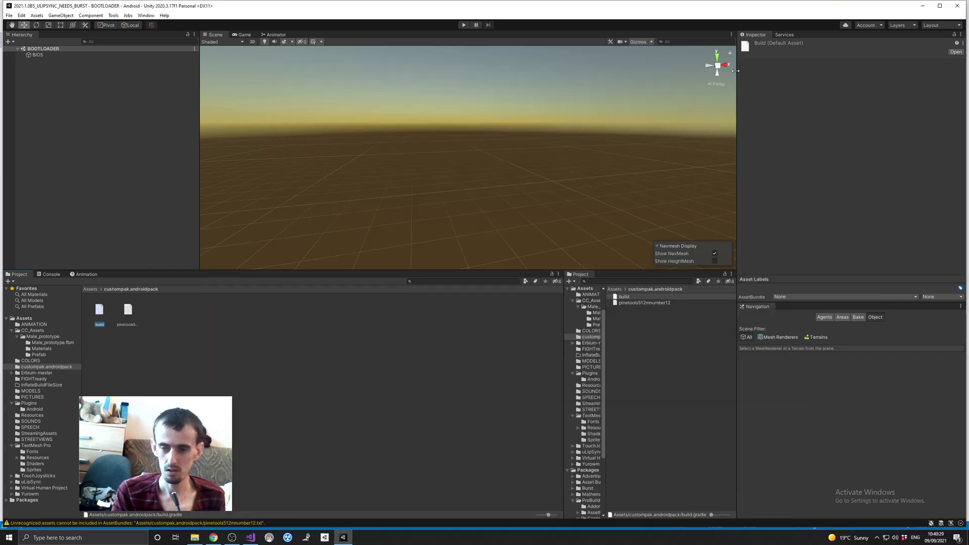
click(9, 15)
click(30, 108)
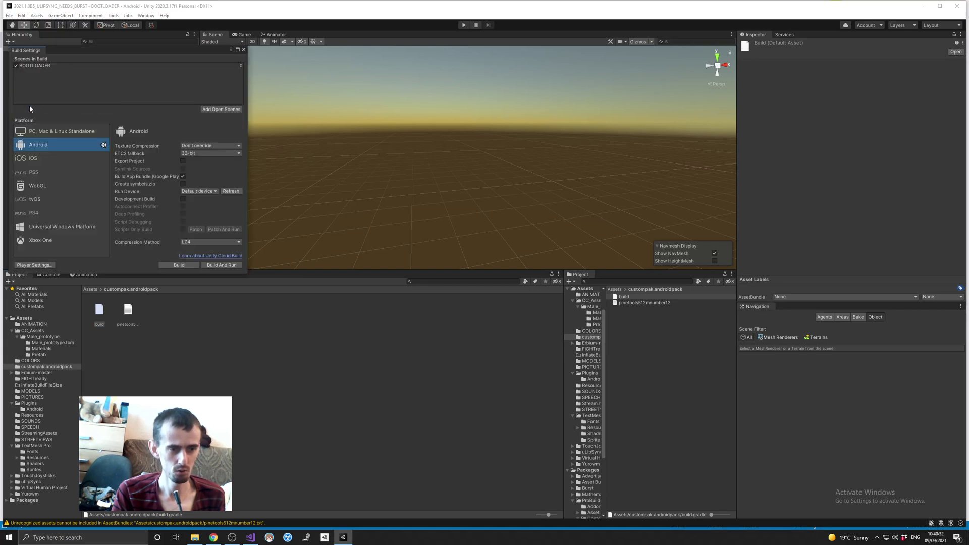
click(34, 265)
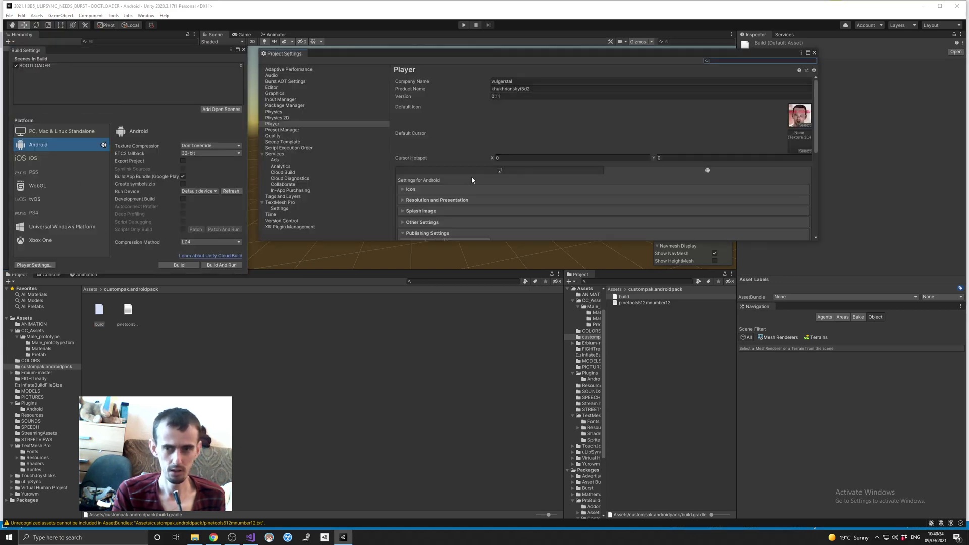
Expand the Other Settings section of the Android Player settings.
scroll(472, 181, down, 5)
scroll(547, 142, up, 3)
scroll(504, 151, up, 5)
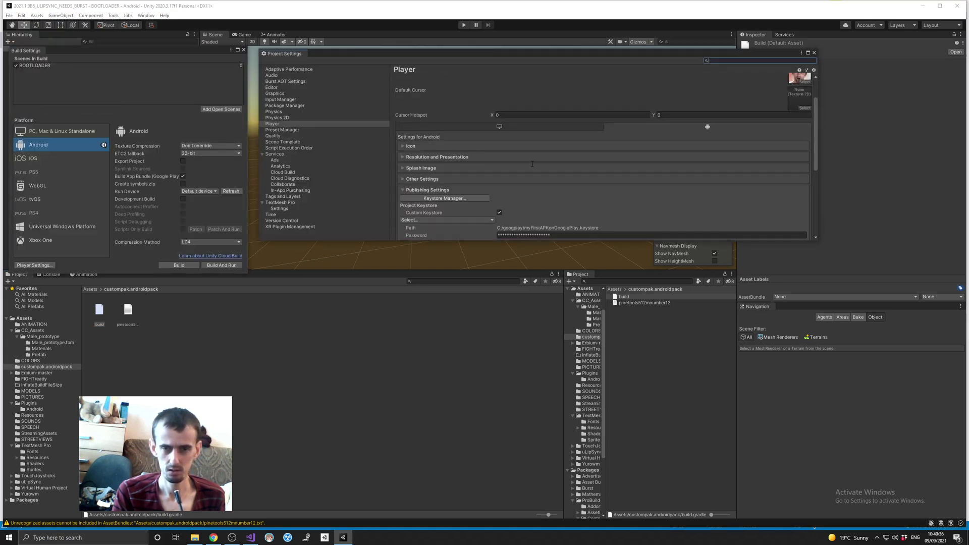
scroll(480, 161, up, 5)
scroll(452, 174, down, 3)
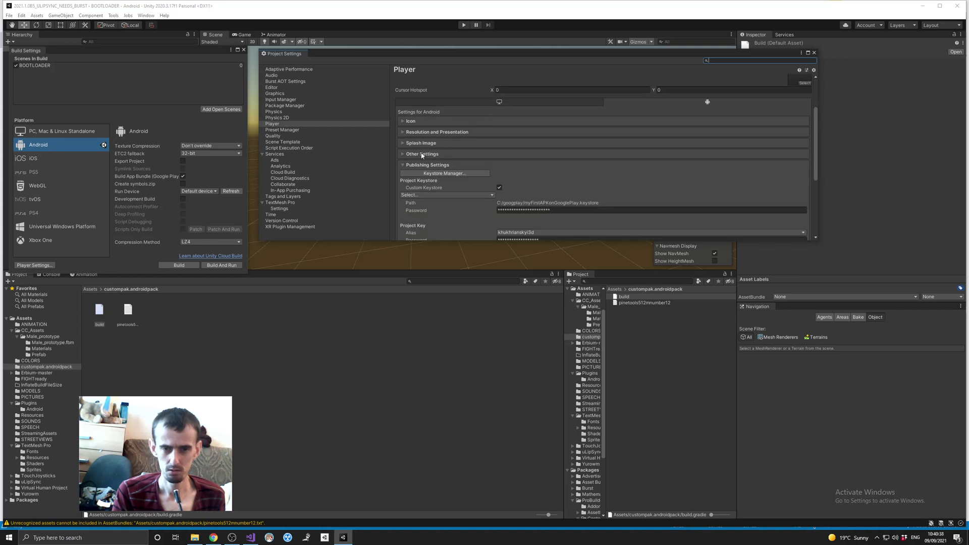
click(422, 154)
scroll(552, 200, down, 4)
scroll(550, 199, down, 5)
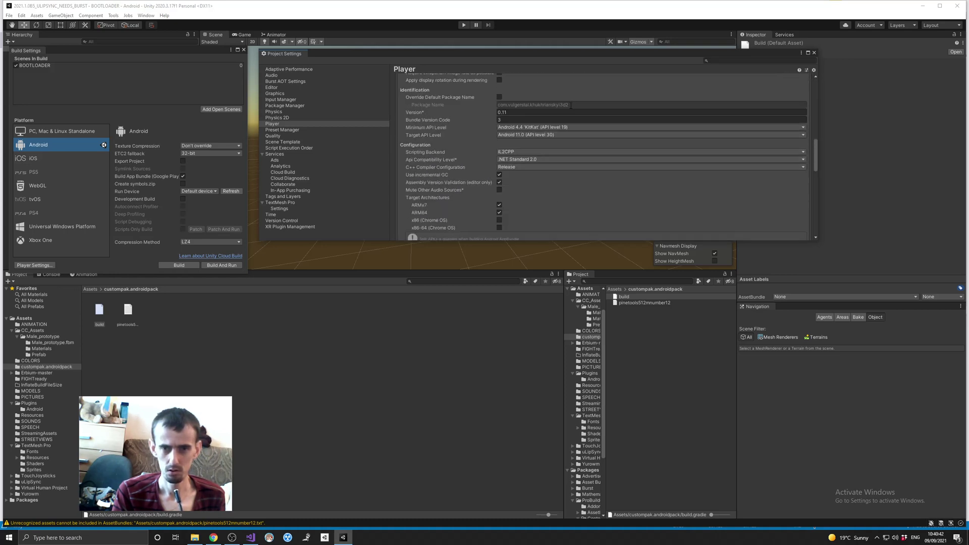
scroll(562, 155, up, 3)
scroll(559, 156, up, 2)
scroll(546, 161, up, 3)
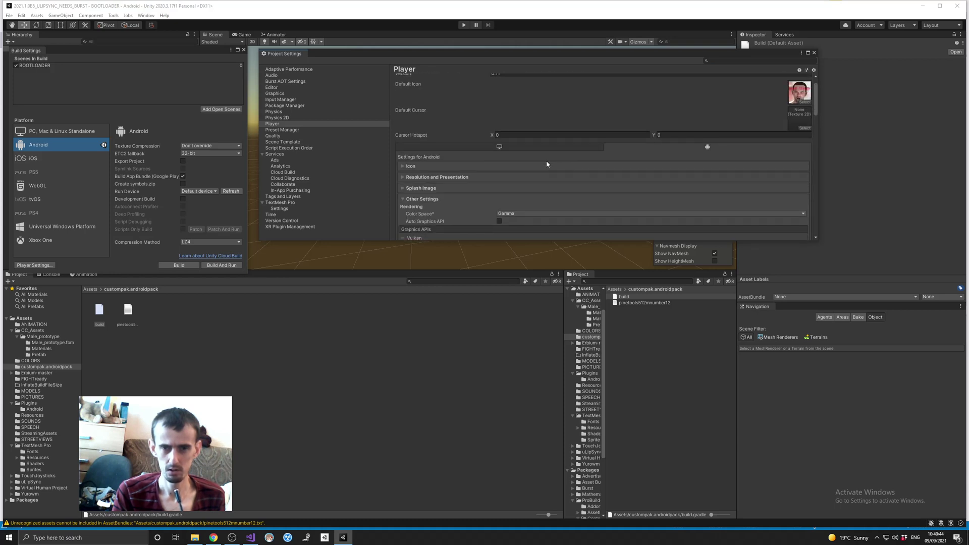
scroll(523, 99, up, 1)
Re-enter the Product Name so it ends in 3d2 by deleting and retyping the trailing 2.
click(538, 89)
key(BackSpace)
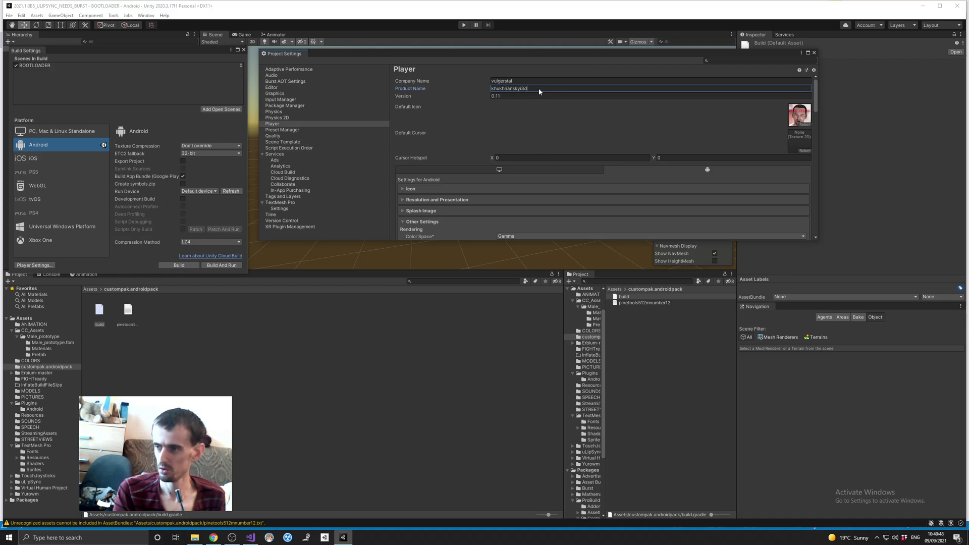
drag(646, 53, 577, 101)
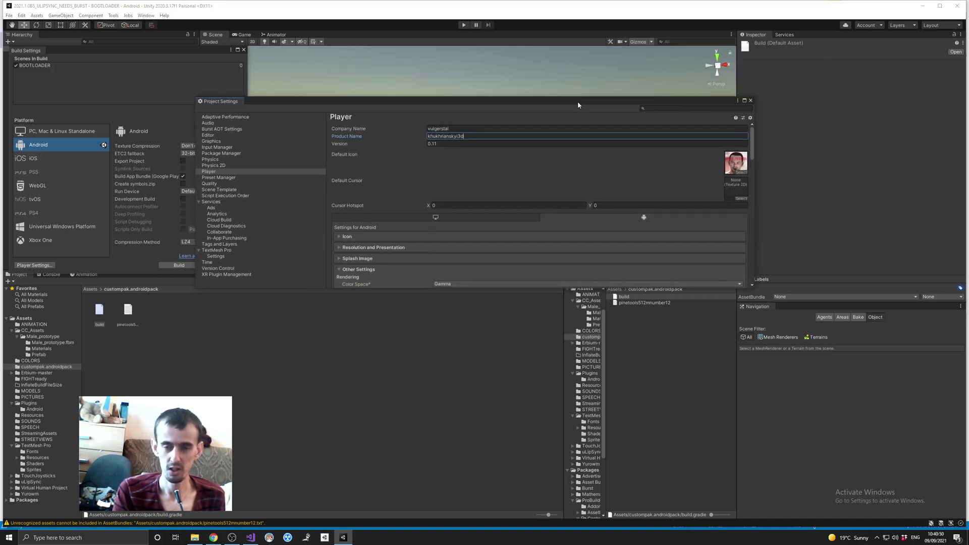
click(480, 137)
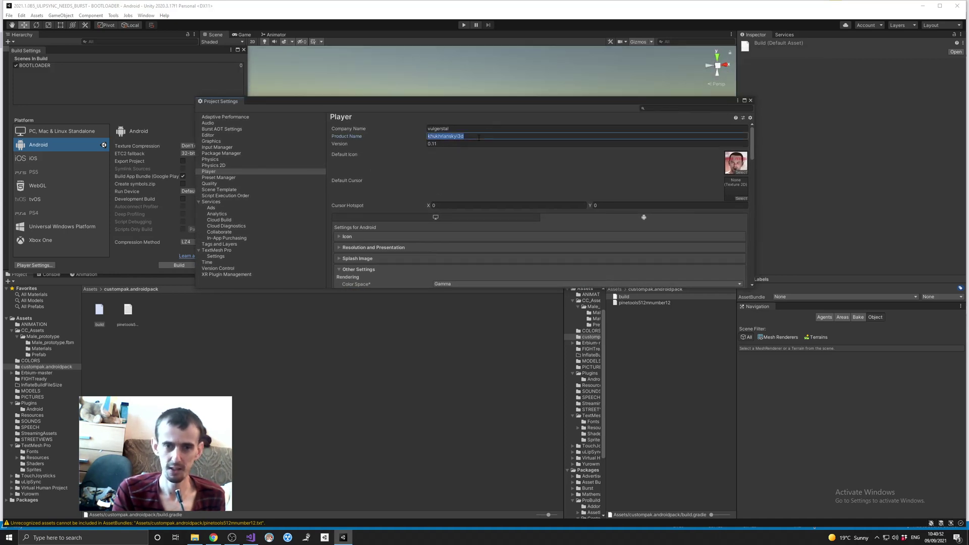
click(479, 137)
text(2)
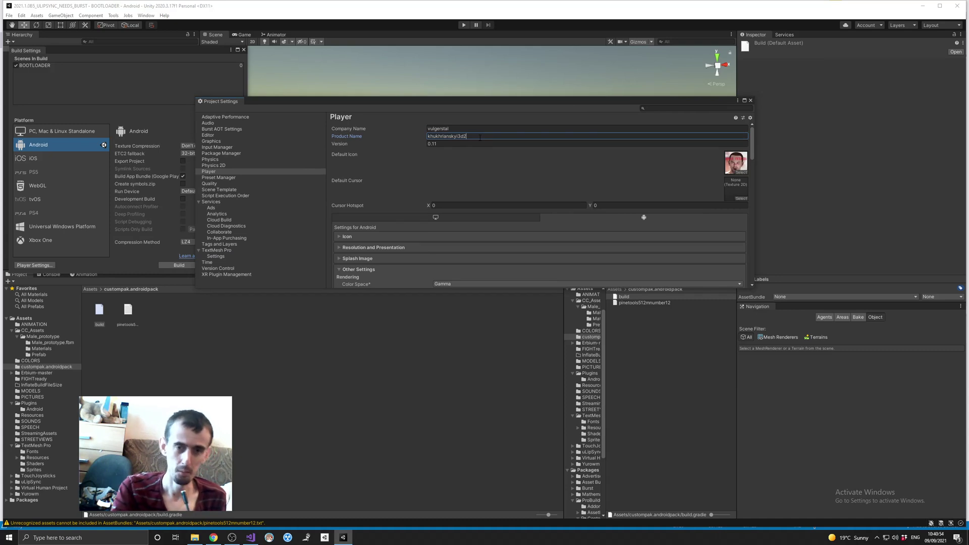